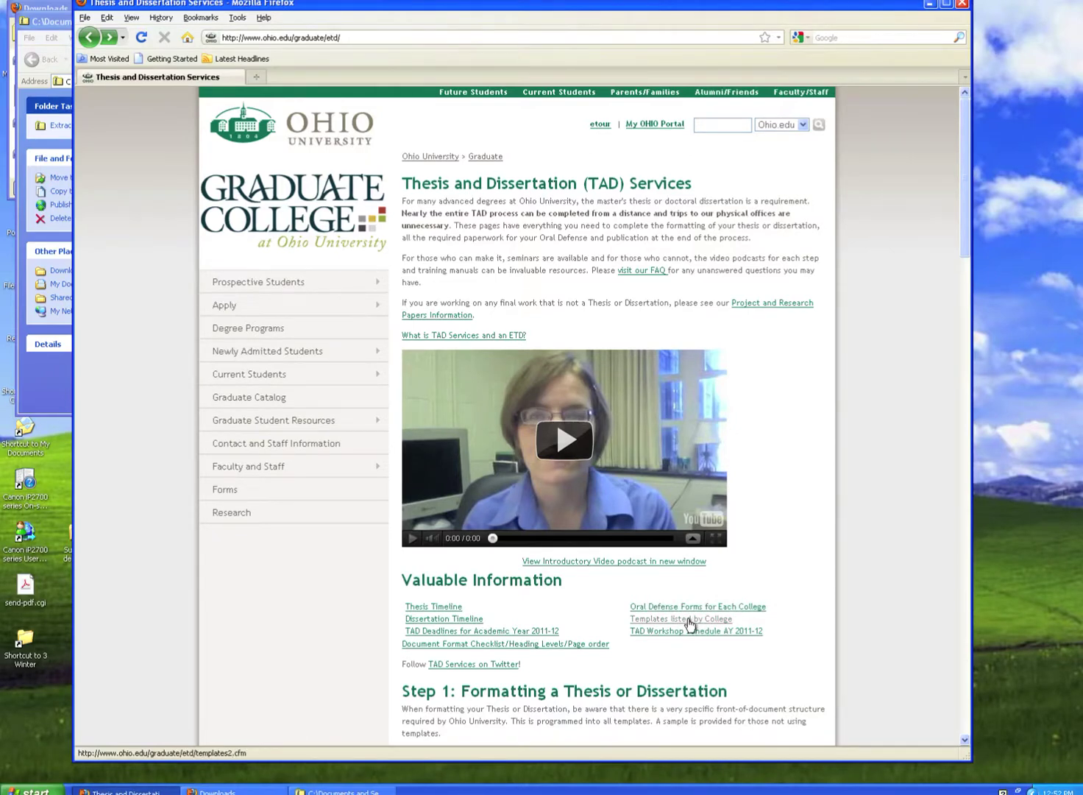
# Browse the Word 2007 templates listed by college on the Graduate College Document Templates page.
pyautogui.click(688, 619)
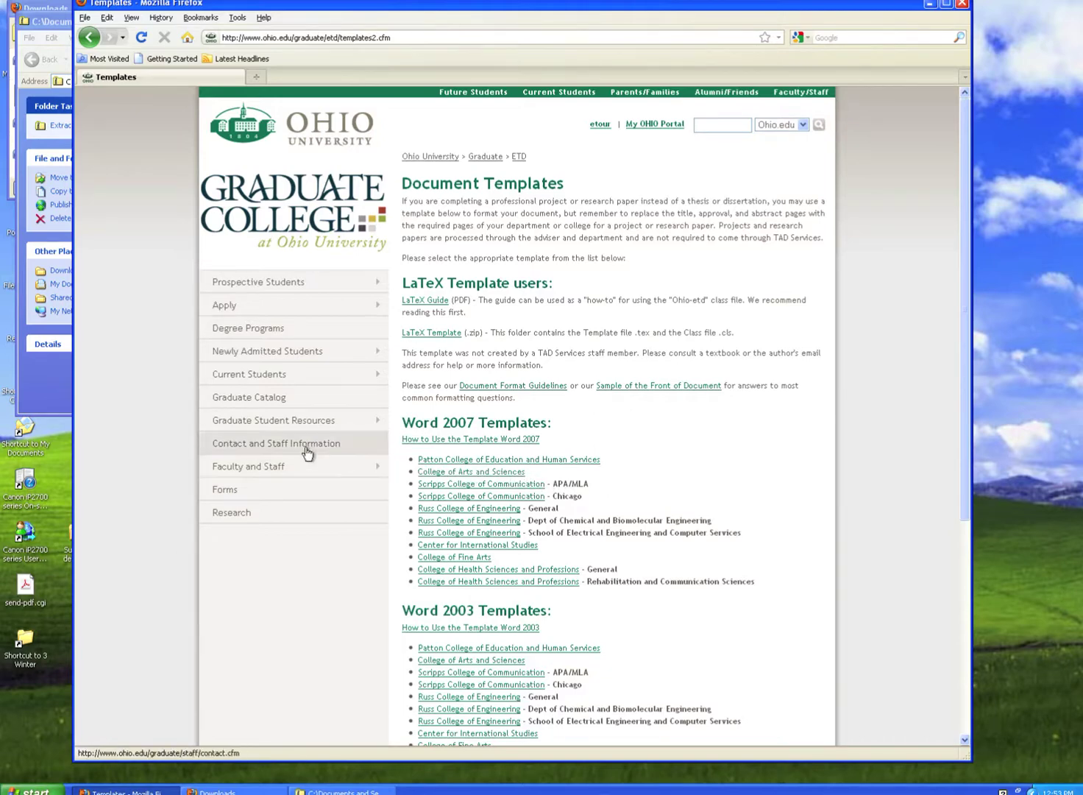
# Open 2007_CAS_template.docx from the downloaded zip folder in Word.
pyautogui.click(61, 399)
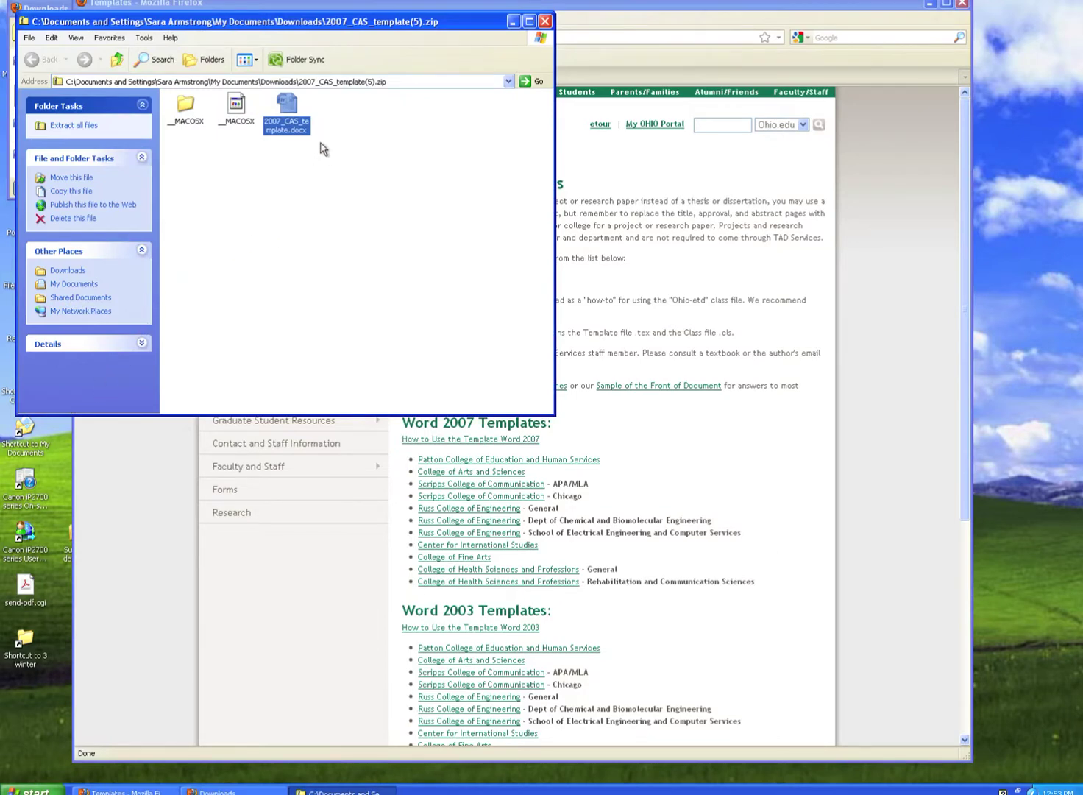
pyautogui.doubleClick(287, 109)
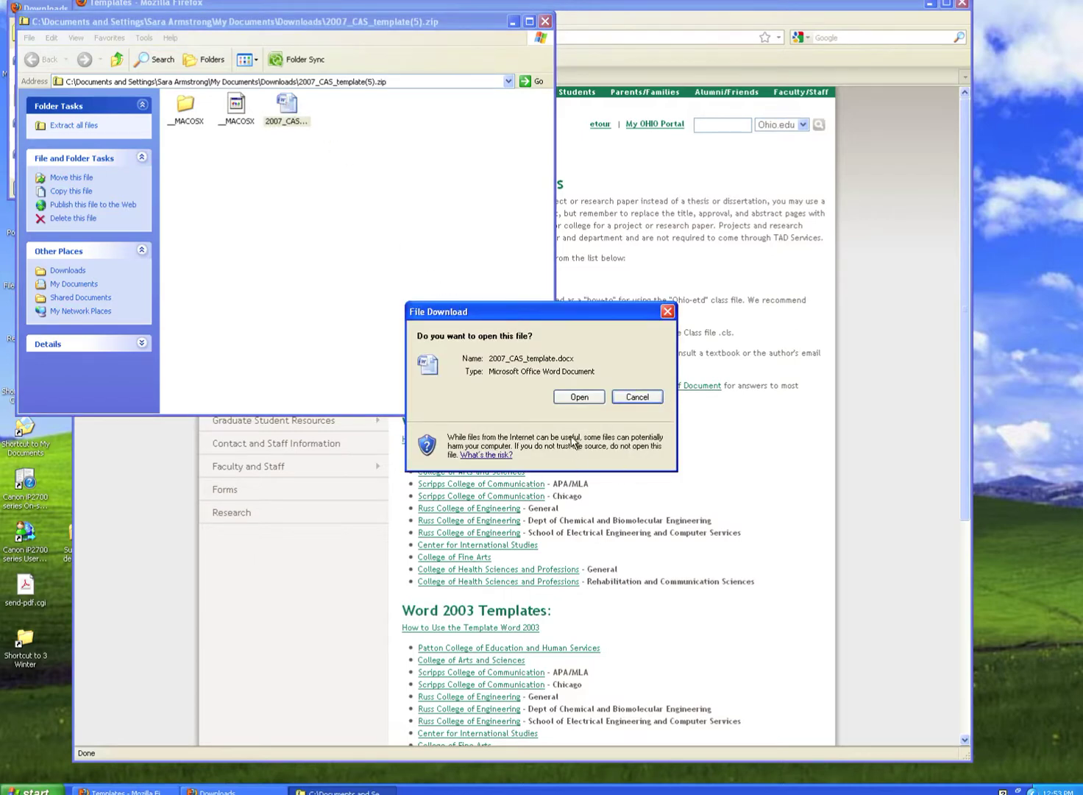
pyautogui.click(579, 397)
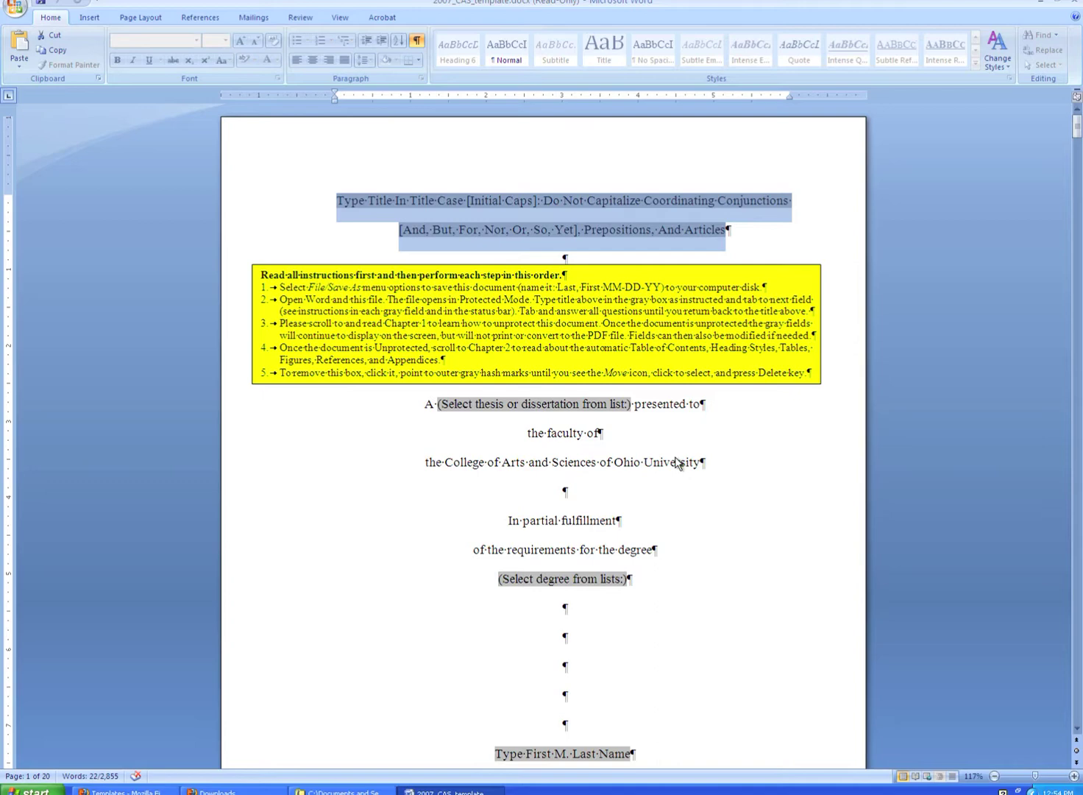
pyautogui.press('Tab')
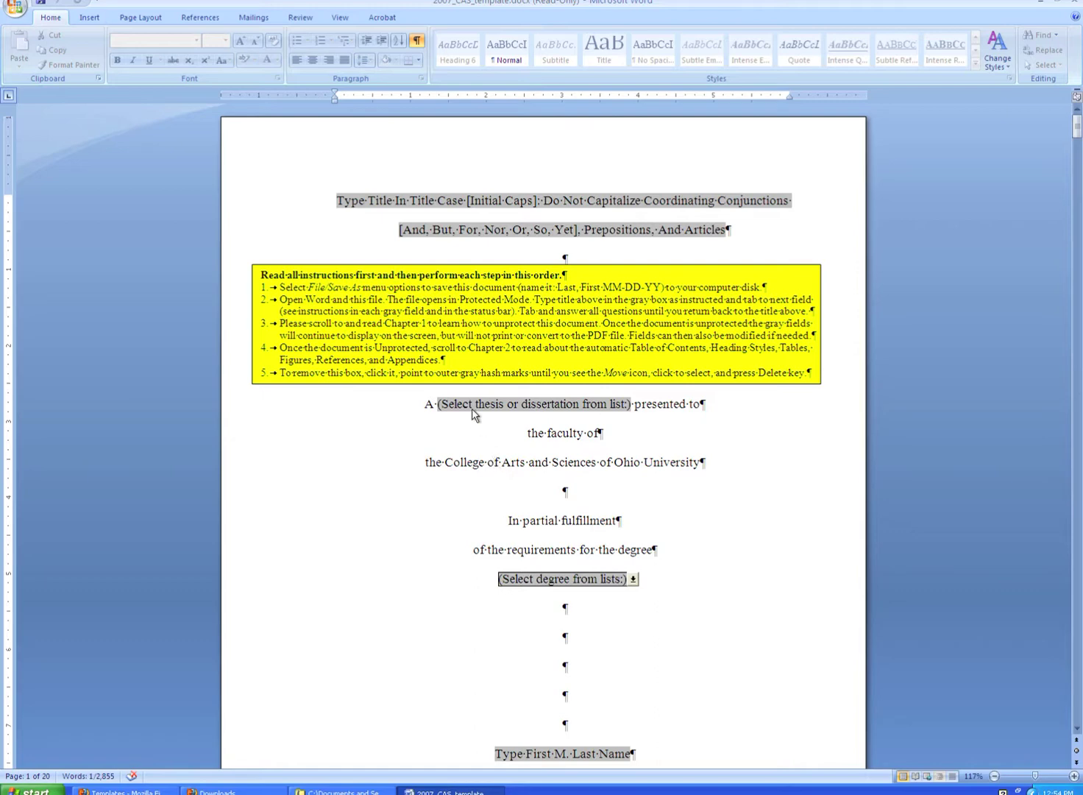
# Enter 'My Thesis' as the title and choose thesis as the document type.
pyautogui.click(254, 196)
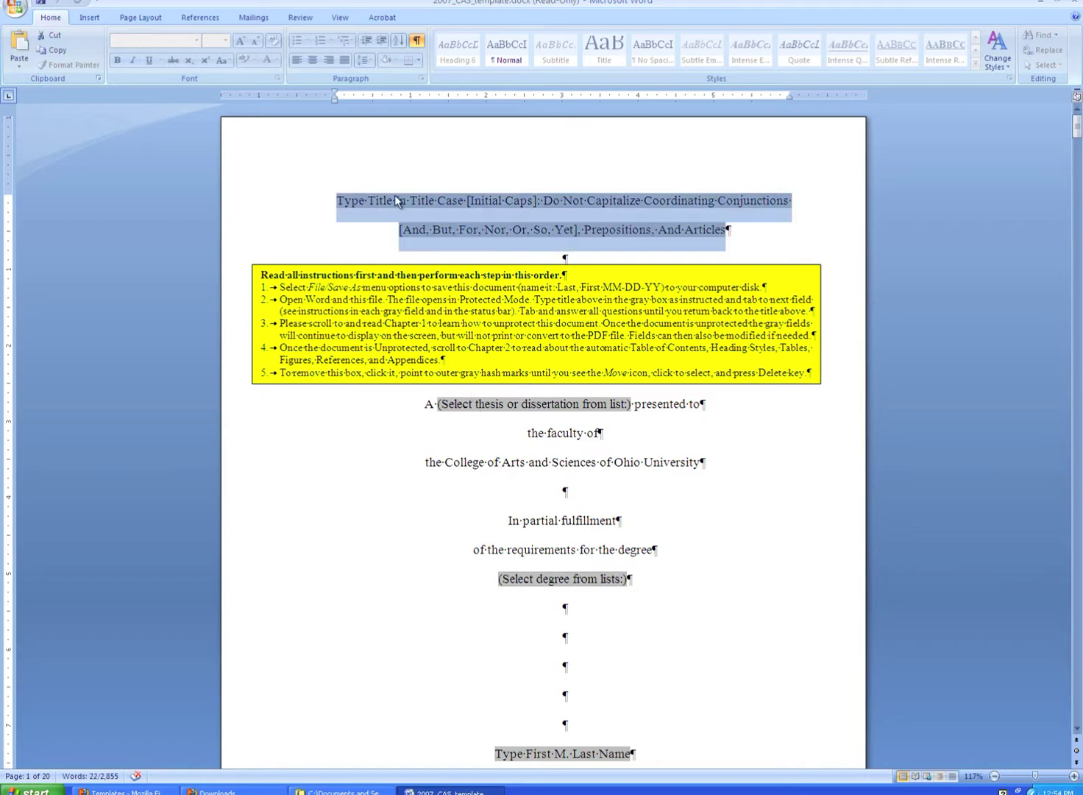
pyautogui.write('My ')
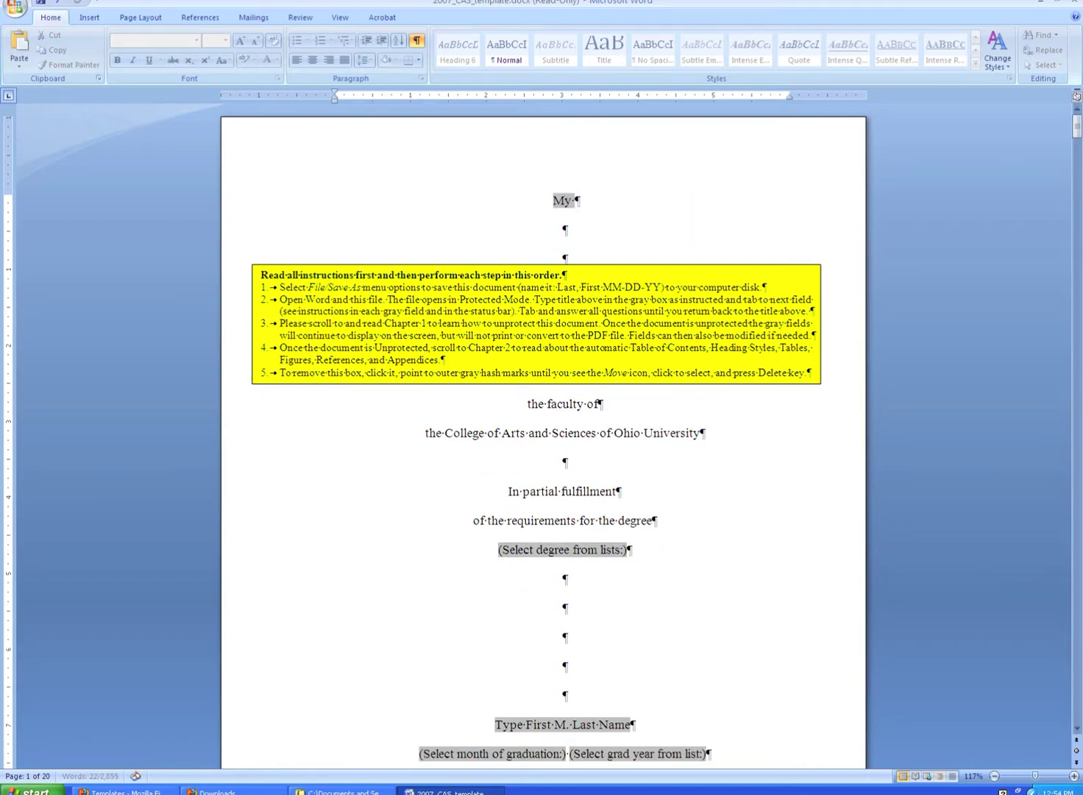
pyautogui.write('Thesis')
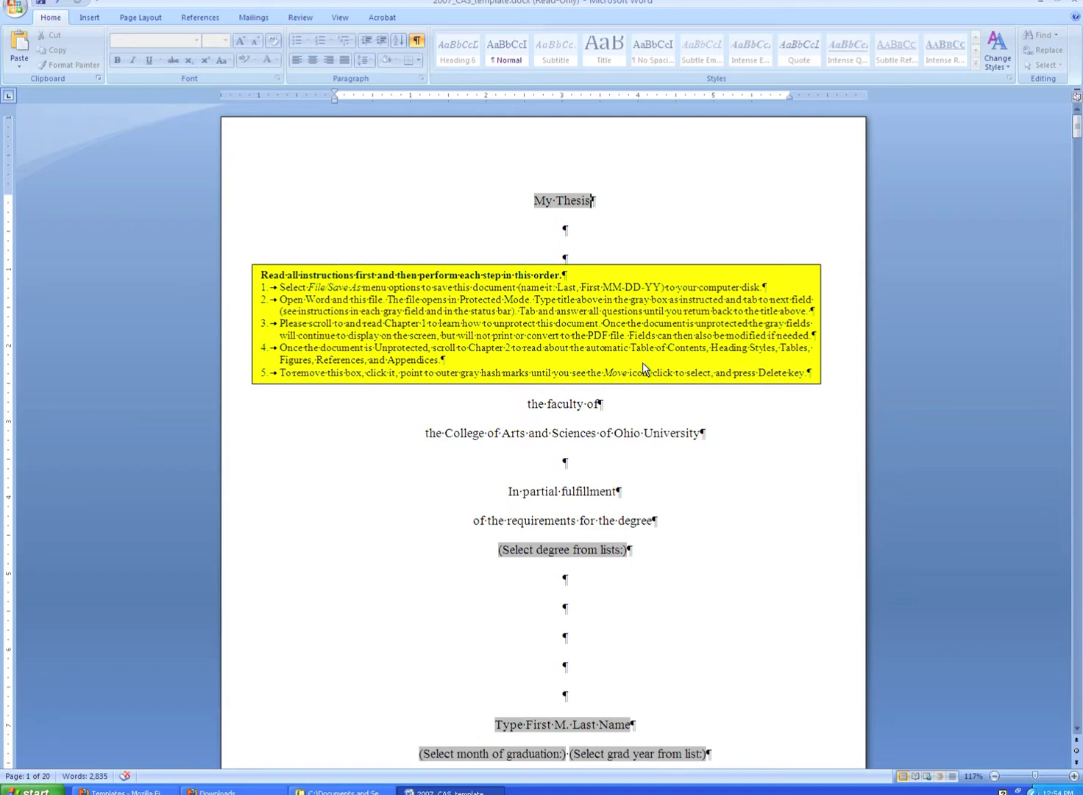
pyautogui.click(642, 362)
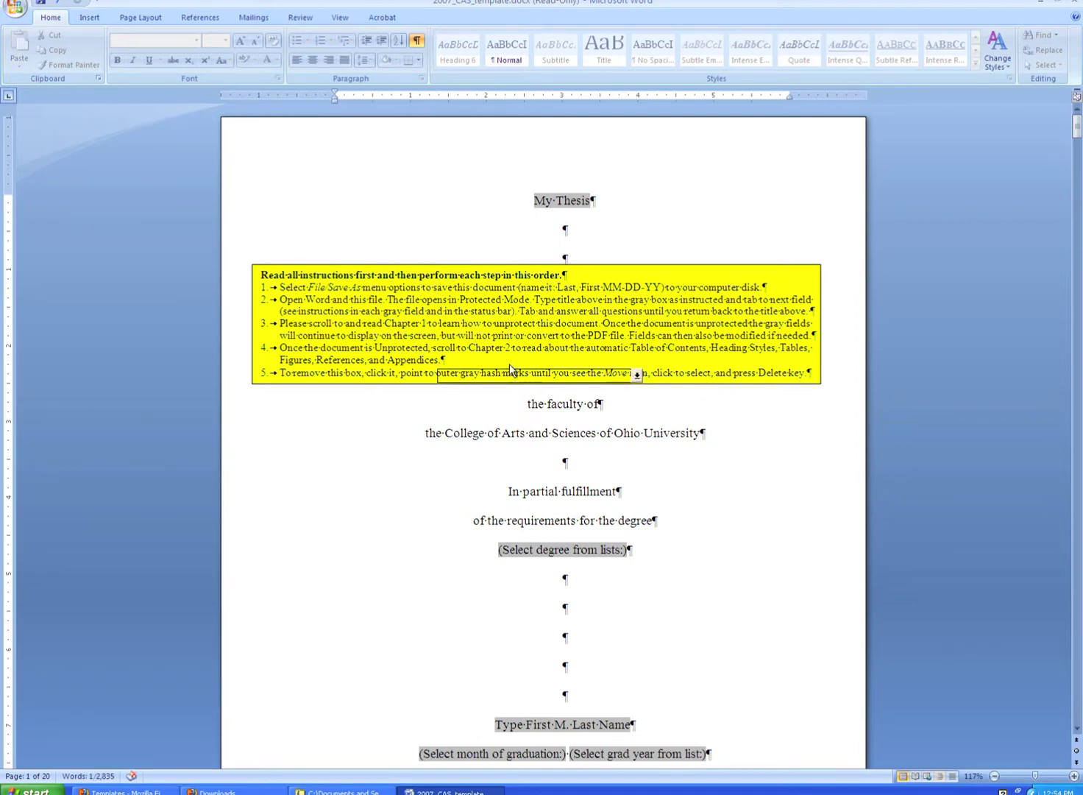
pyautogui.click(637, 376)
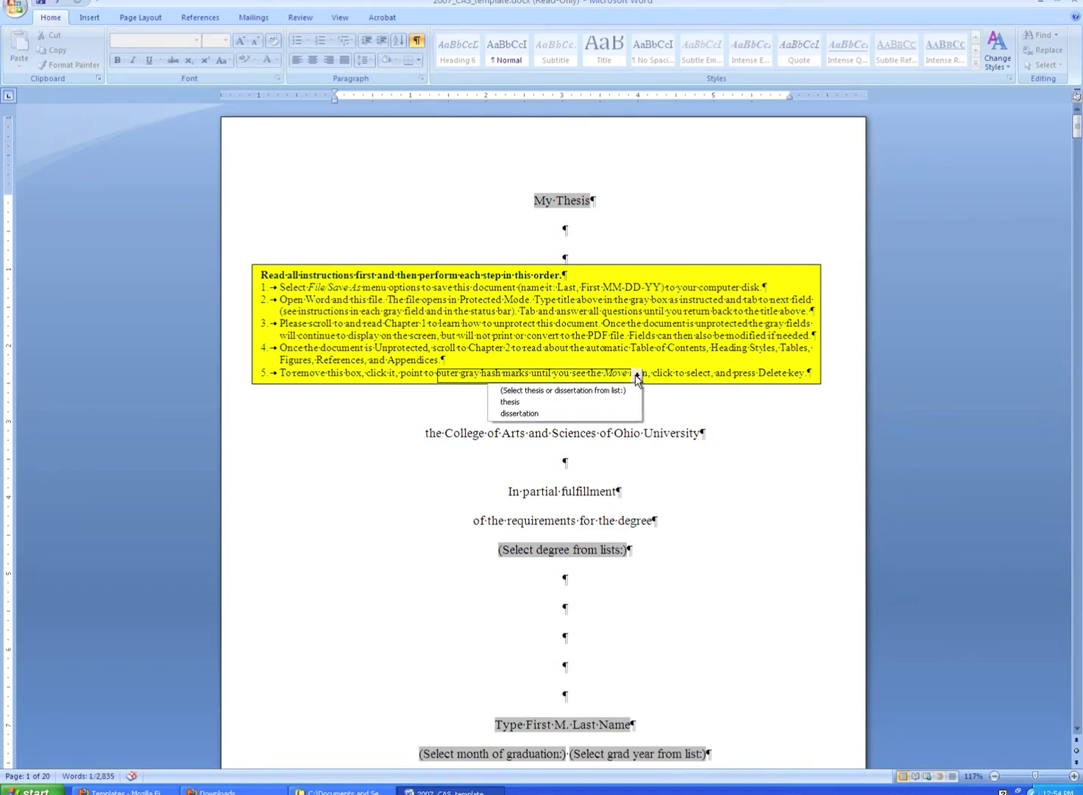
pyautogui.click(527, 402)
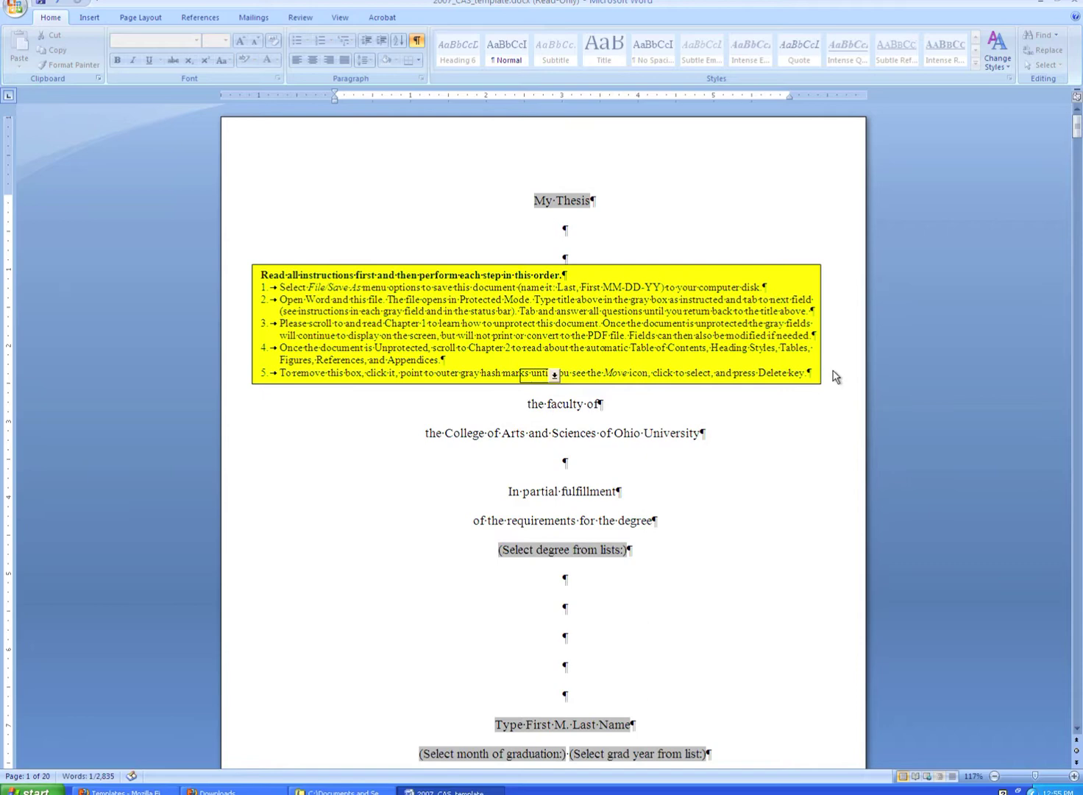
pyautogui.press('Tab')
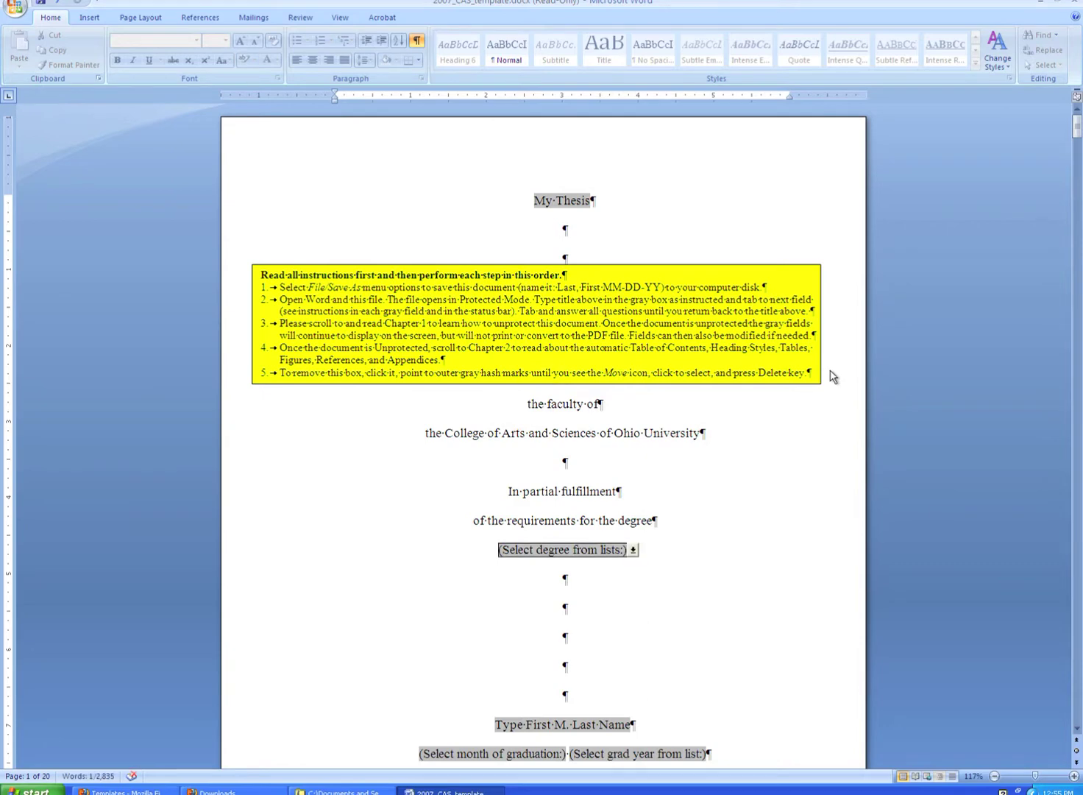
# Choose Master of Arts as the degree and type the author's full name.
pyautogui.scroll(-2, 583, 465)
pyautogui.scroll(-1, 581, 460)
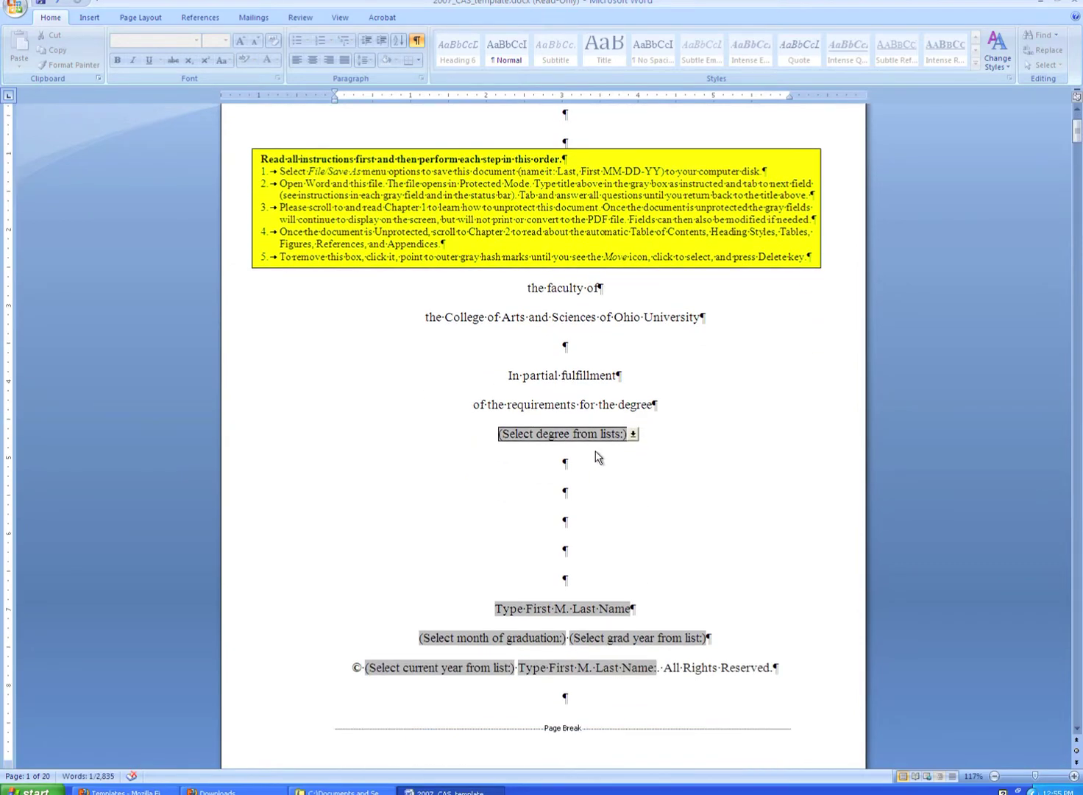
pyautogui.click(632, 434)
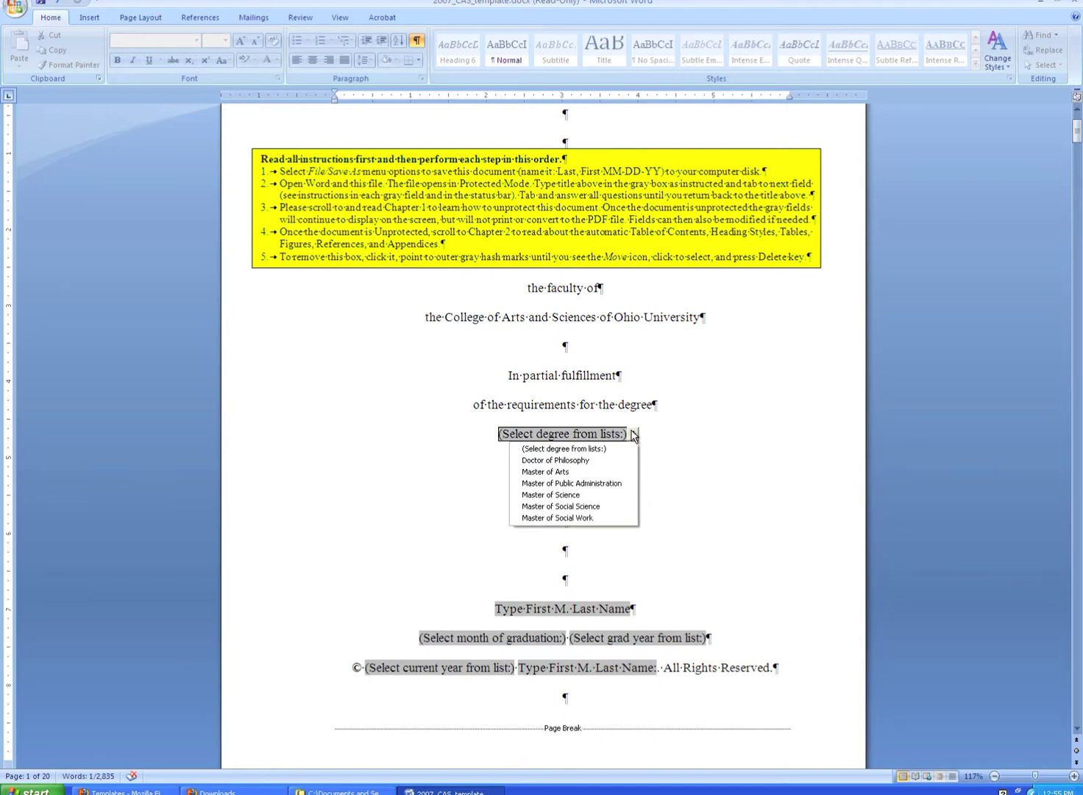
pyautogui.click(583, 471)
pyautogui.press('Tab')
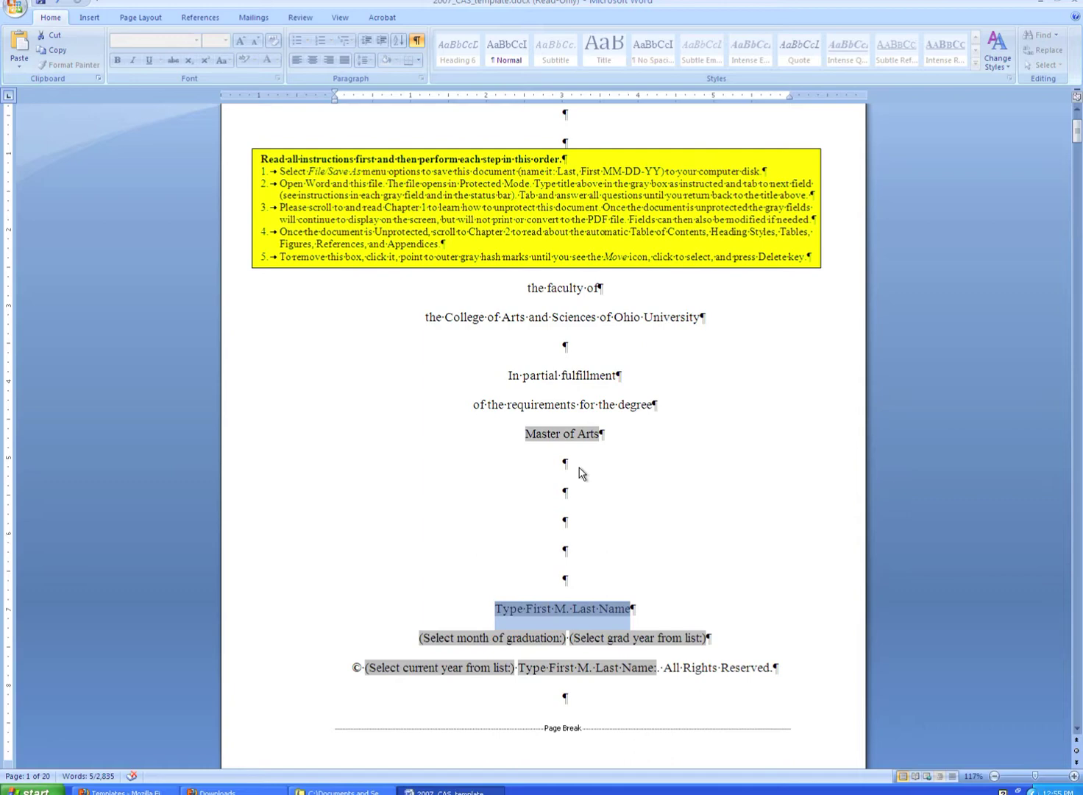
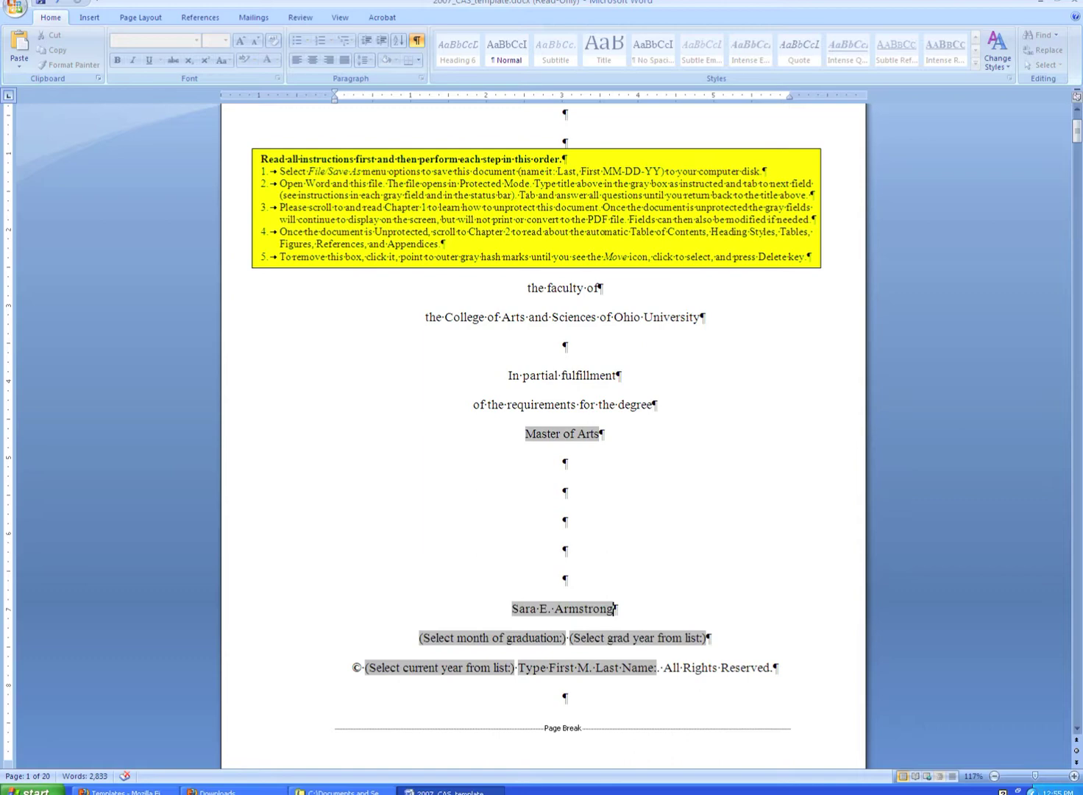
# Set the title page's graduation date to June 2012.
pyautogui.press('Tab')
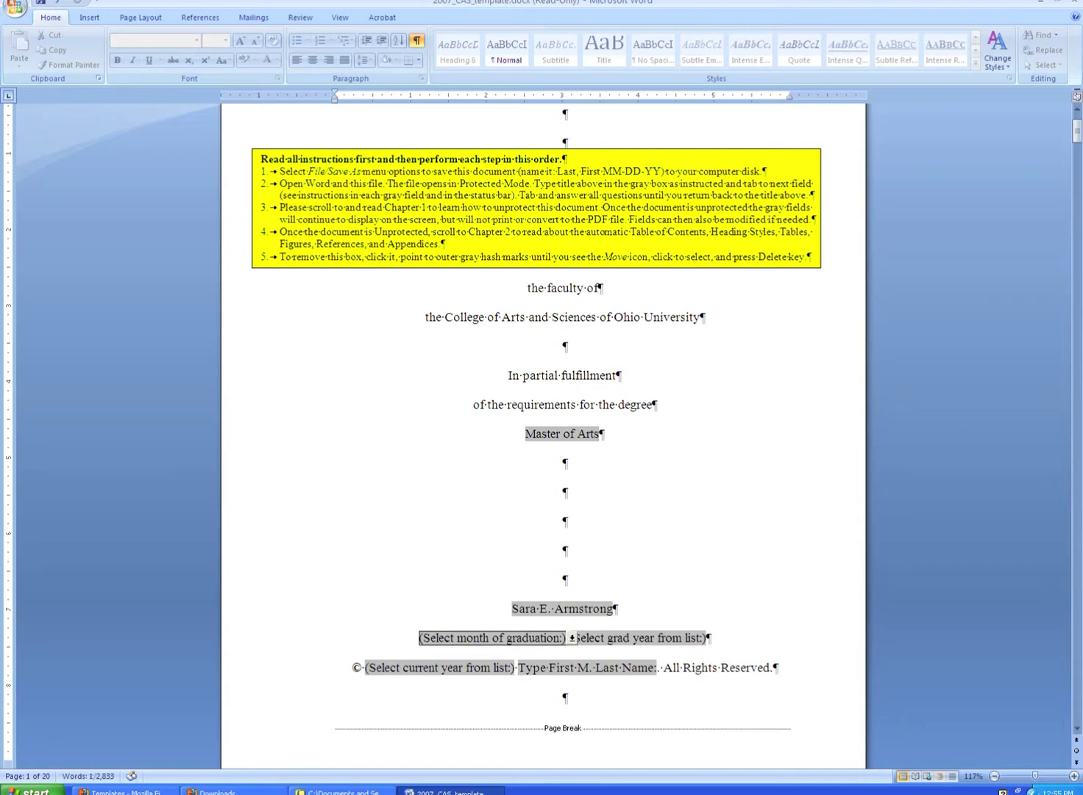
pyautogui.click(571, 638)
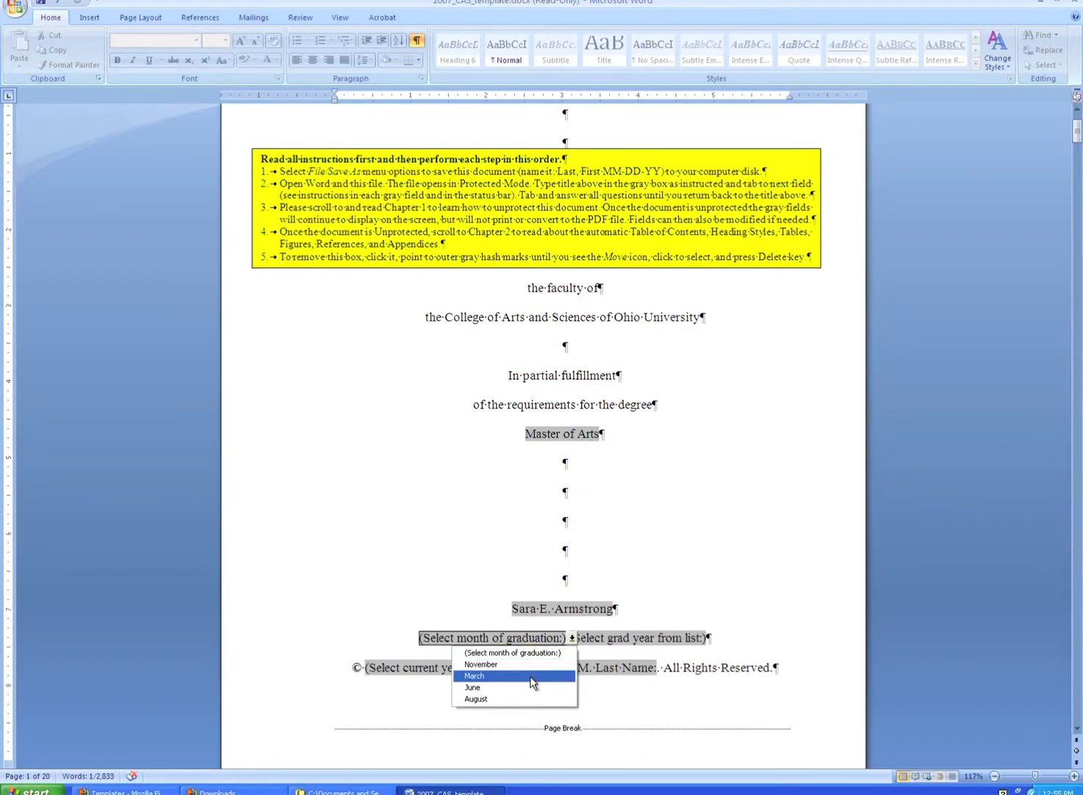
pyautogui.click(527, 687)
pyautogui.click(593, 640)
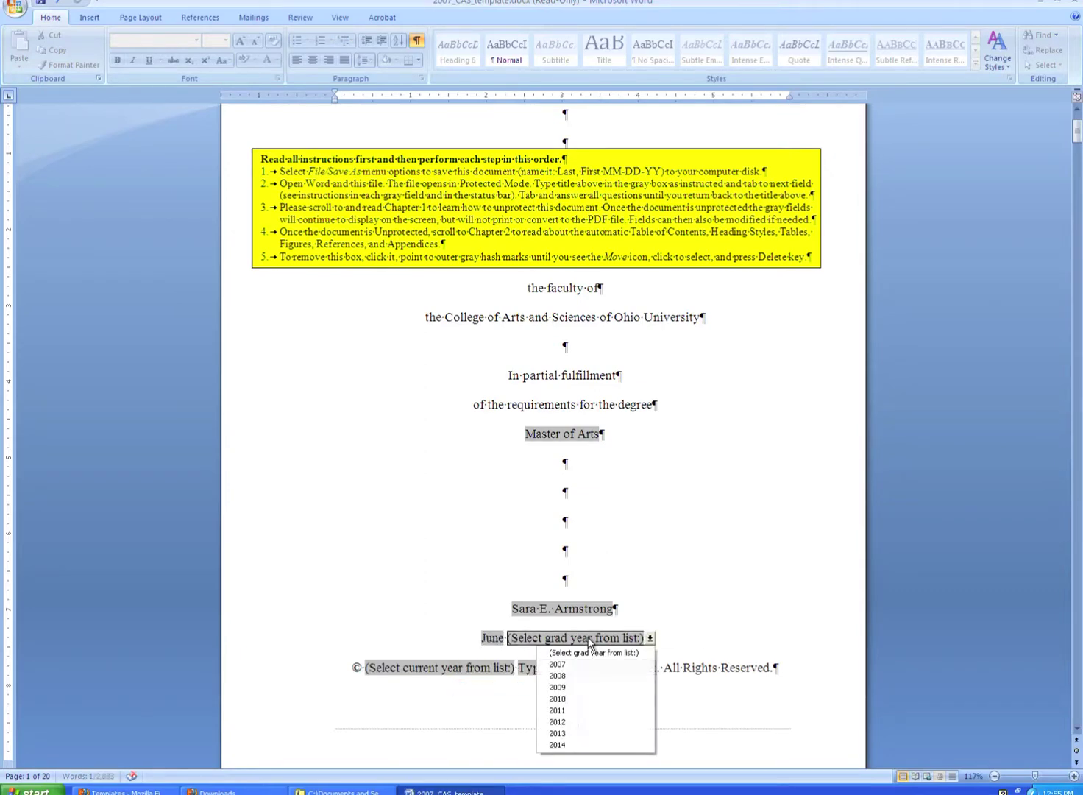
pyautogui.click(583, 721)
pyautogui.scroll(3, 480, 641)
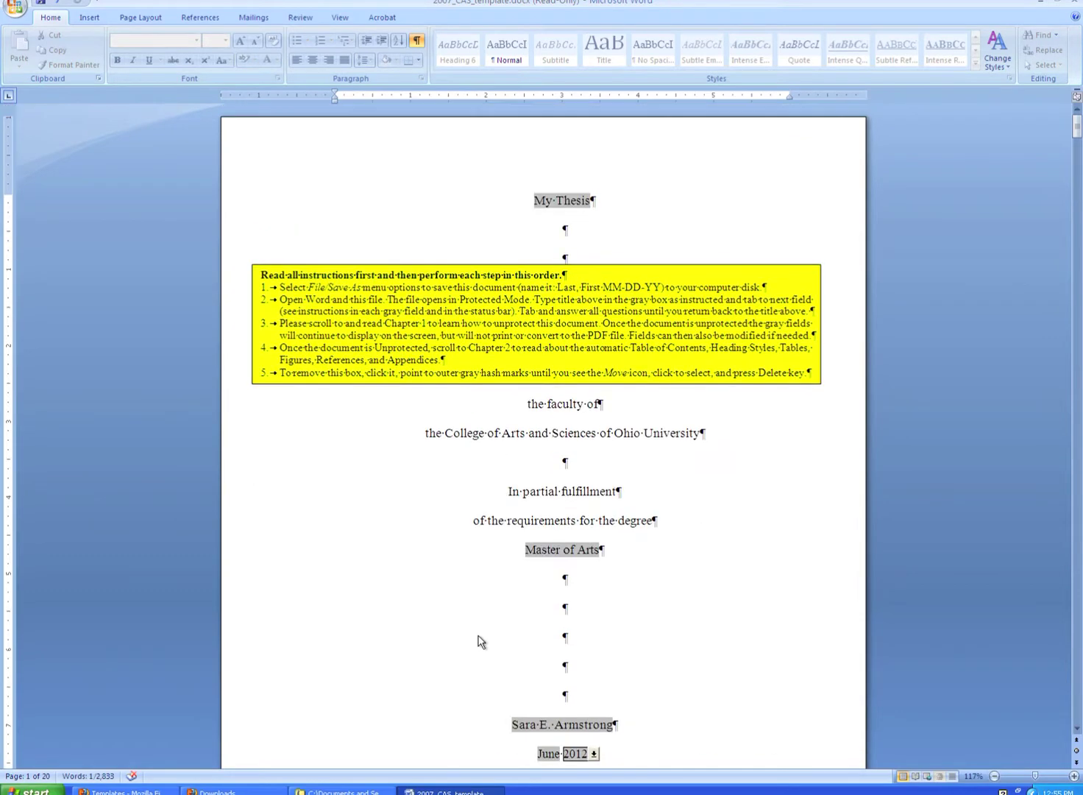
pyautogui.scroll(-6, 481, 638)
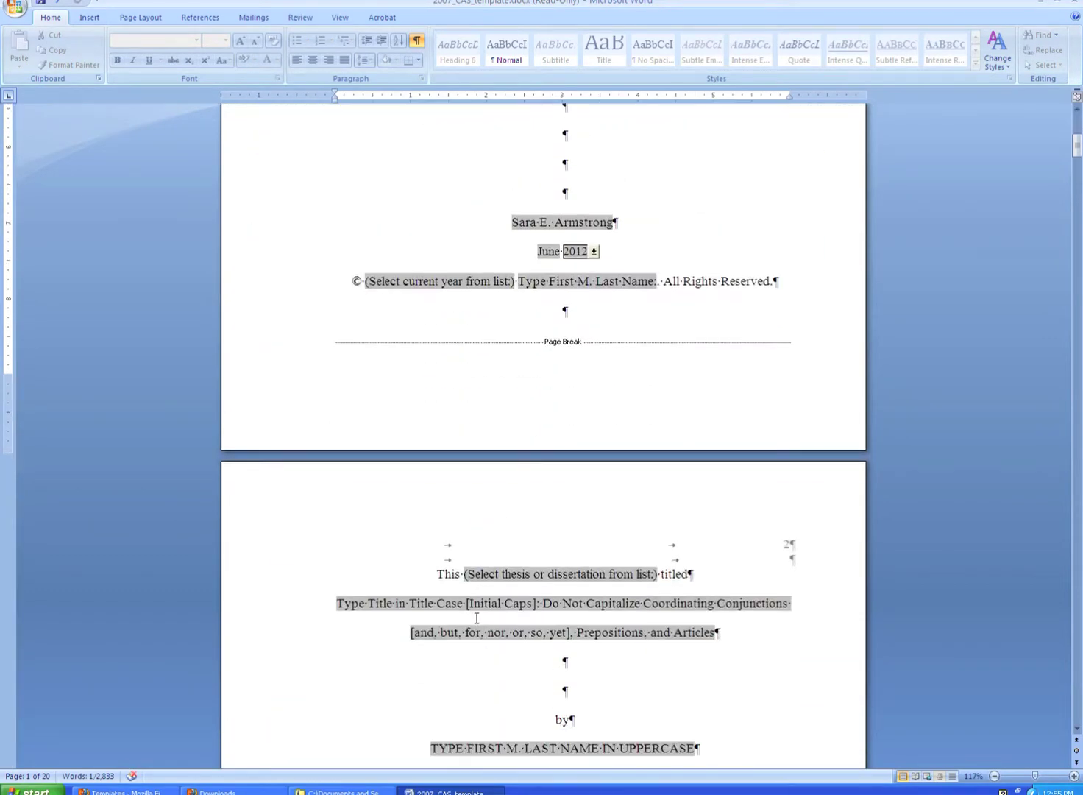
# Set the copyright year to 2012 and enter the author's full name in the copyright line.
pyautogui.press('Tab')
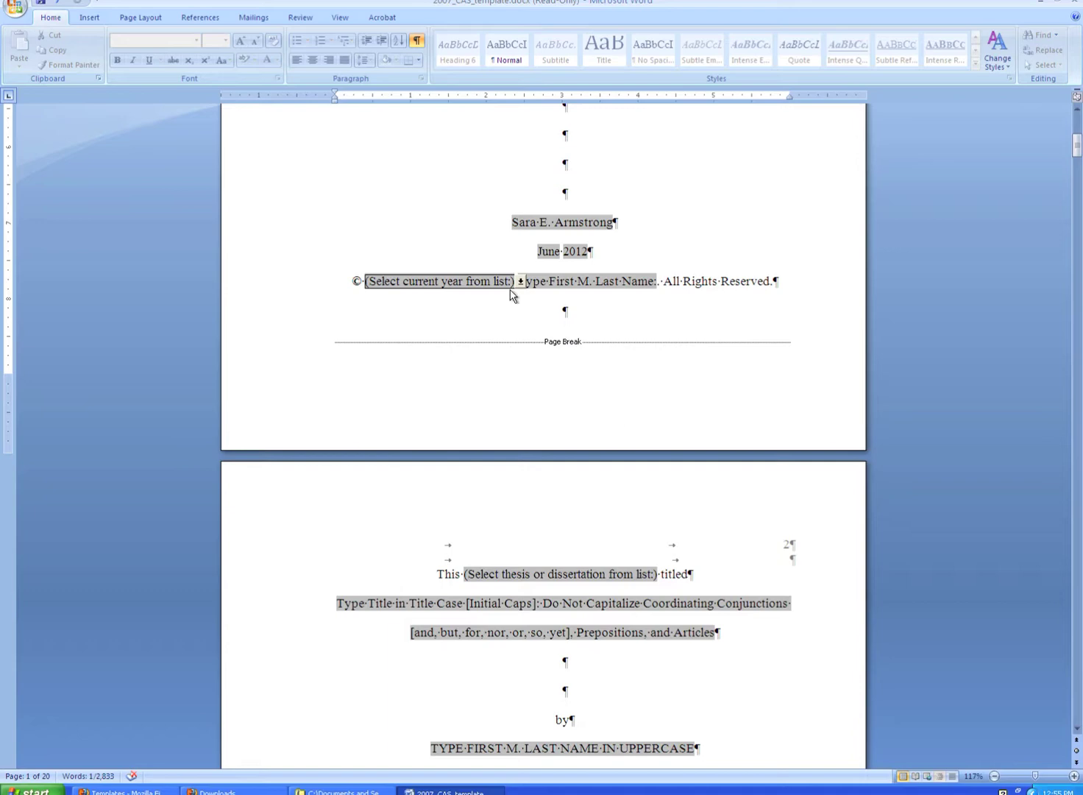
pyautogui.click(520, 282)
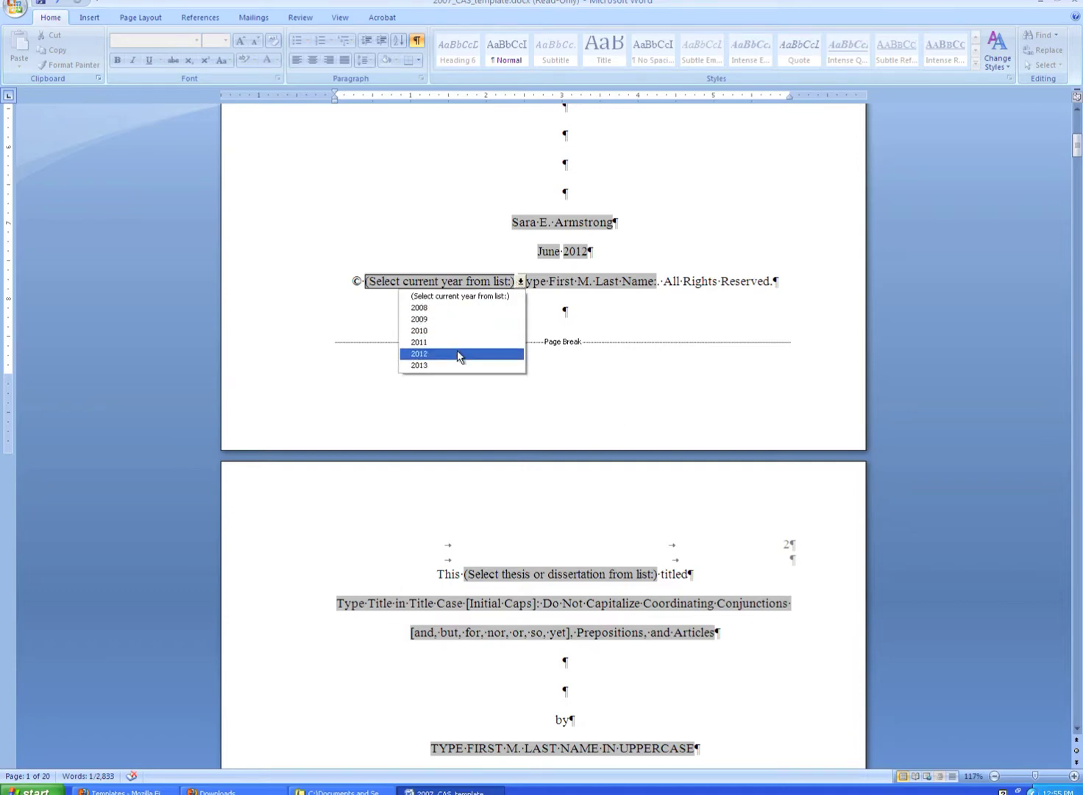
pyautogui.click(459, 354)
pyautogui.click(527, 280)
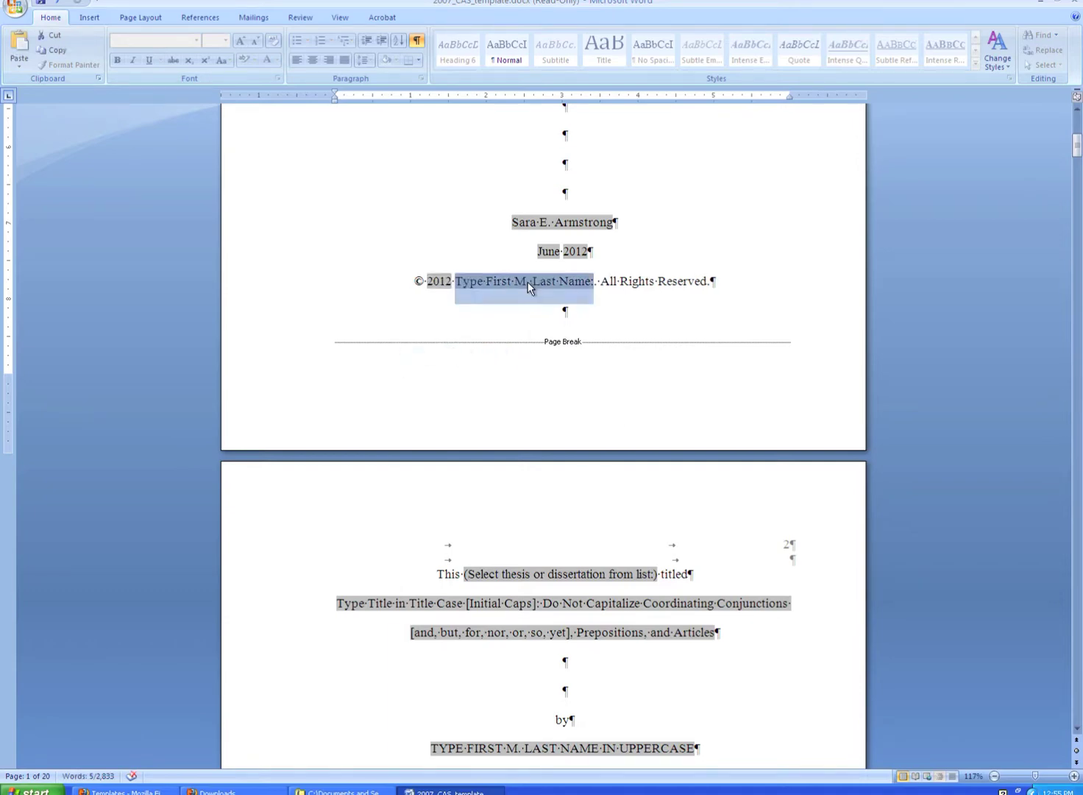
pyautogui.press('Delete')
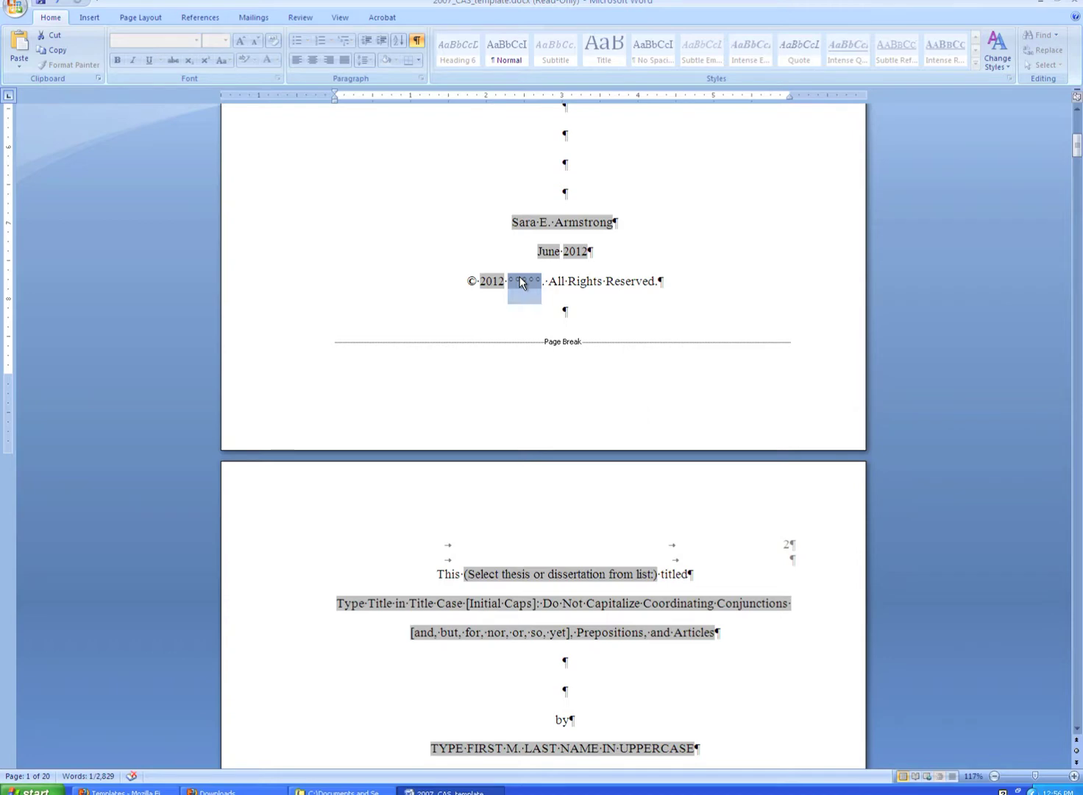
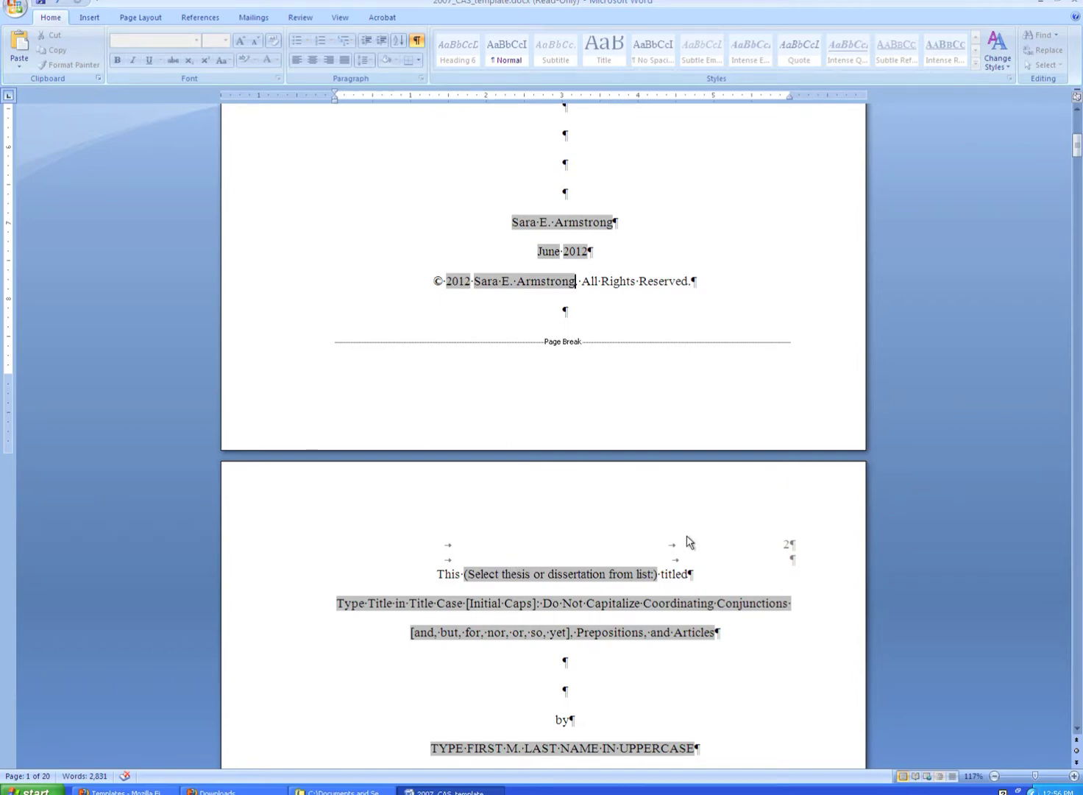
# On the approval page, choose thesis and enter 'My Thesis' as the title.
pyautogui.scroll(-5, 686, 541)
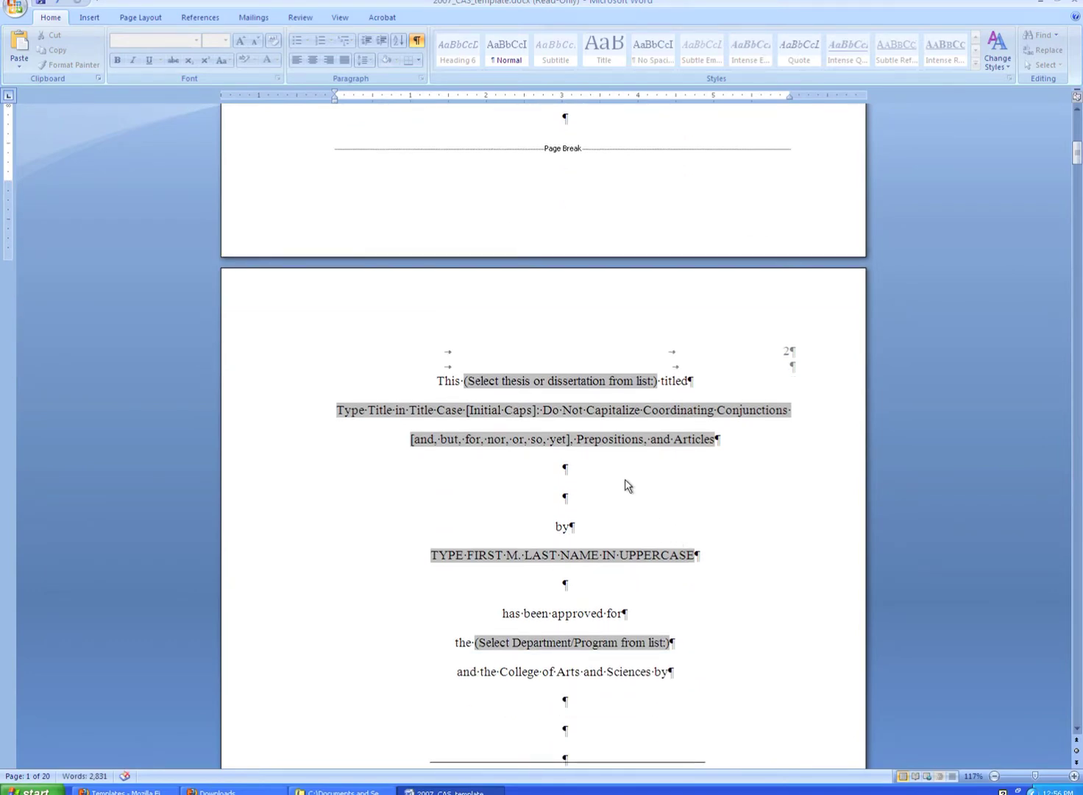
pyautogui.click(568, 382)
pyautogui.click(566, 407)
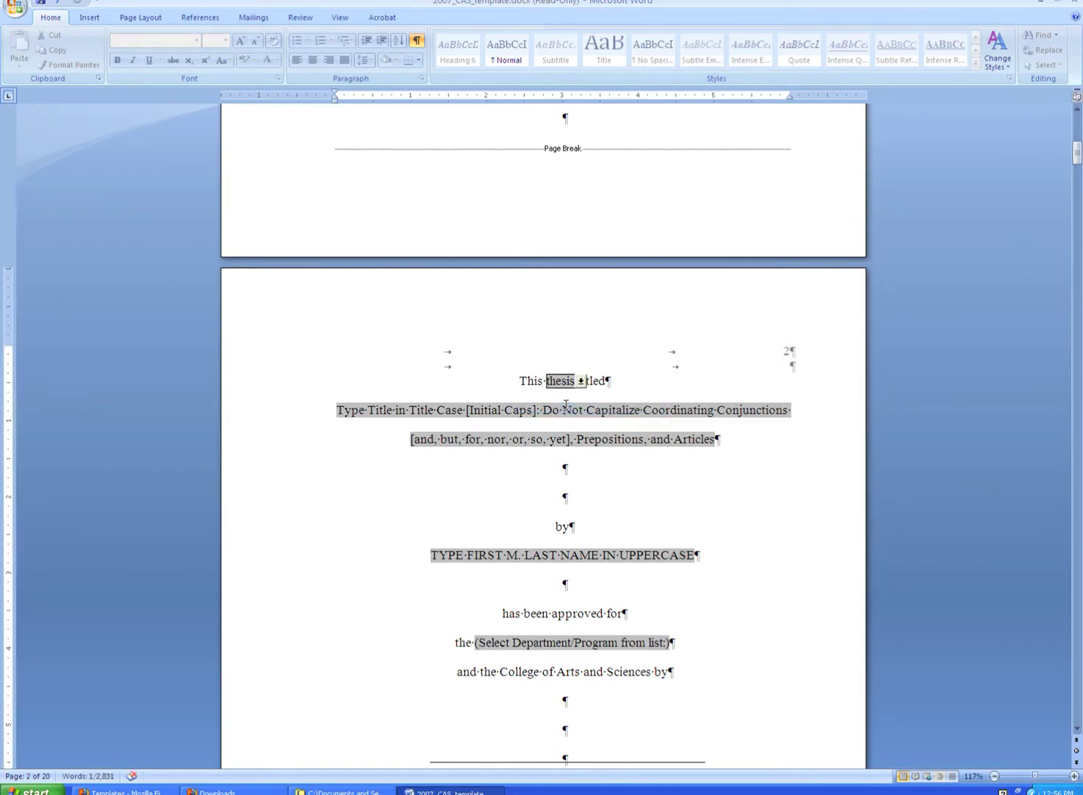
pyautogui.click(565, 407)
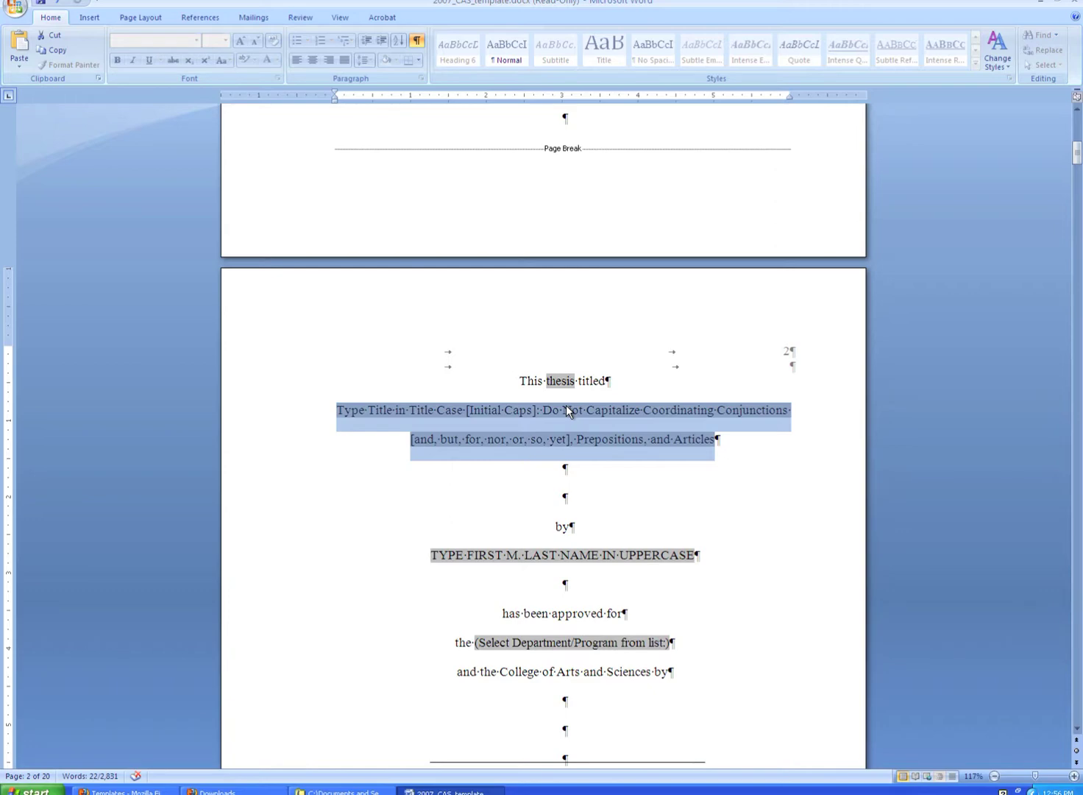
pyautogui.write('My Thesis')
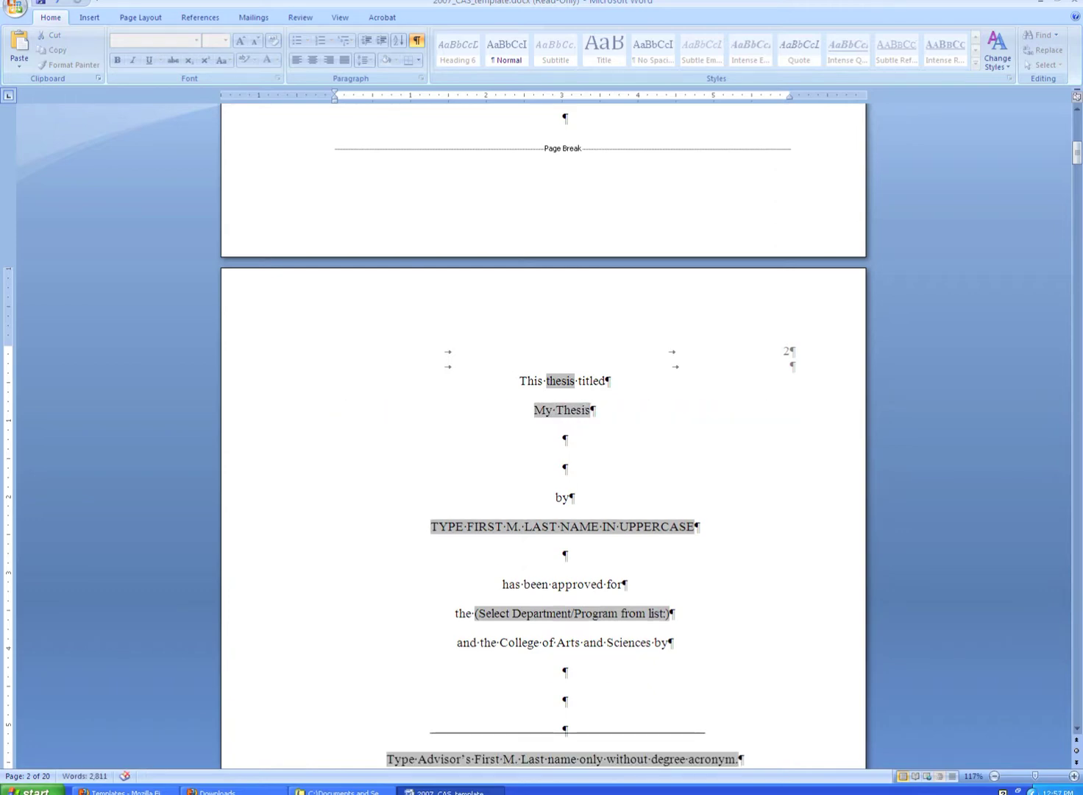
# Enter the author's full name in the approval page's name field.
pyautogui.click(562, 526)
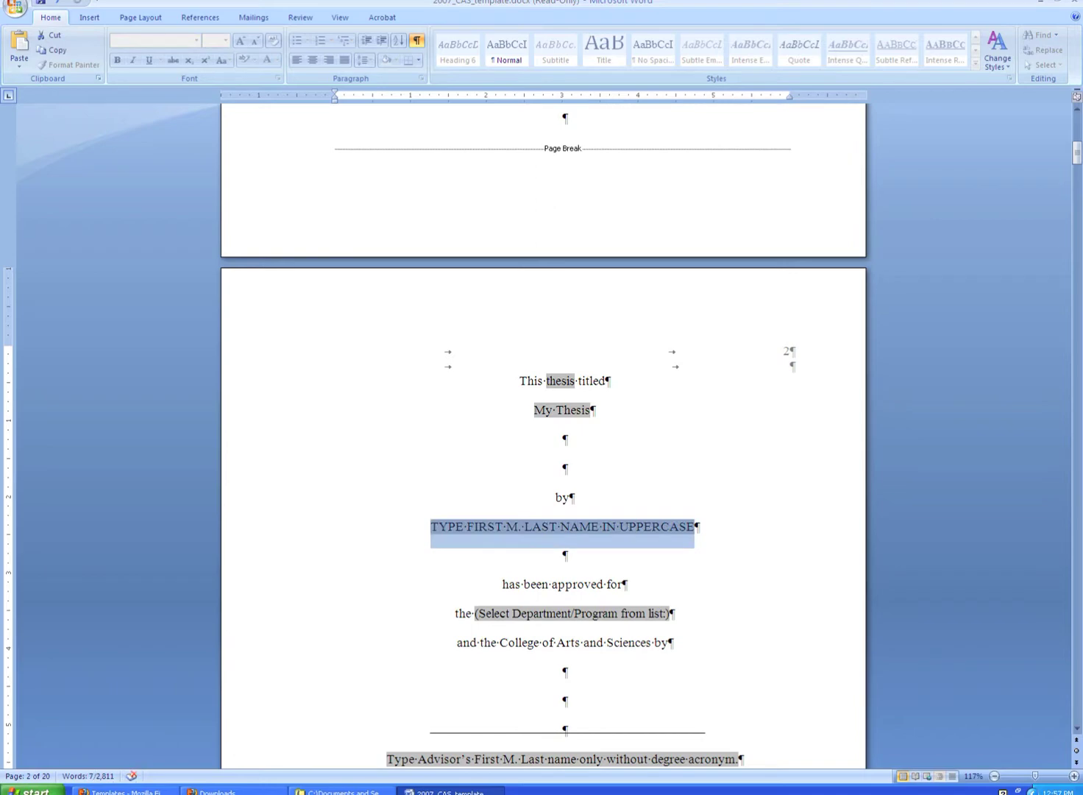
pyautogui.scroll(-3, 615, 584)
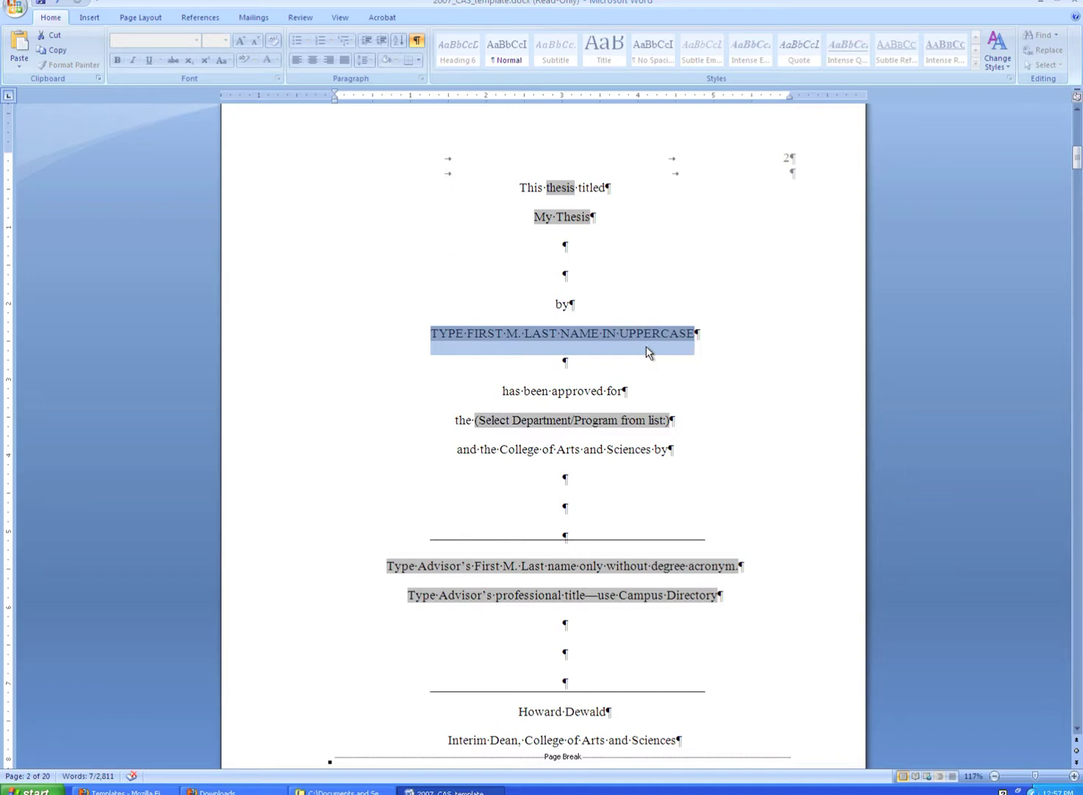
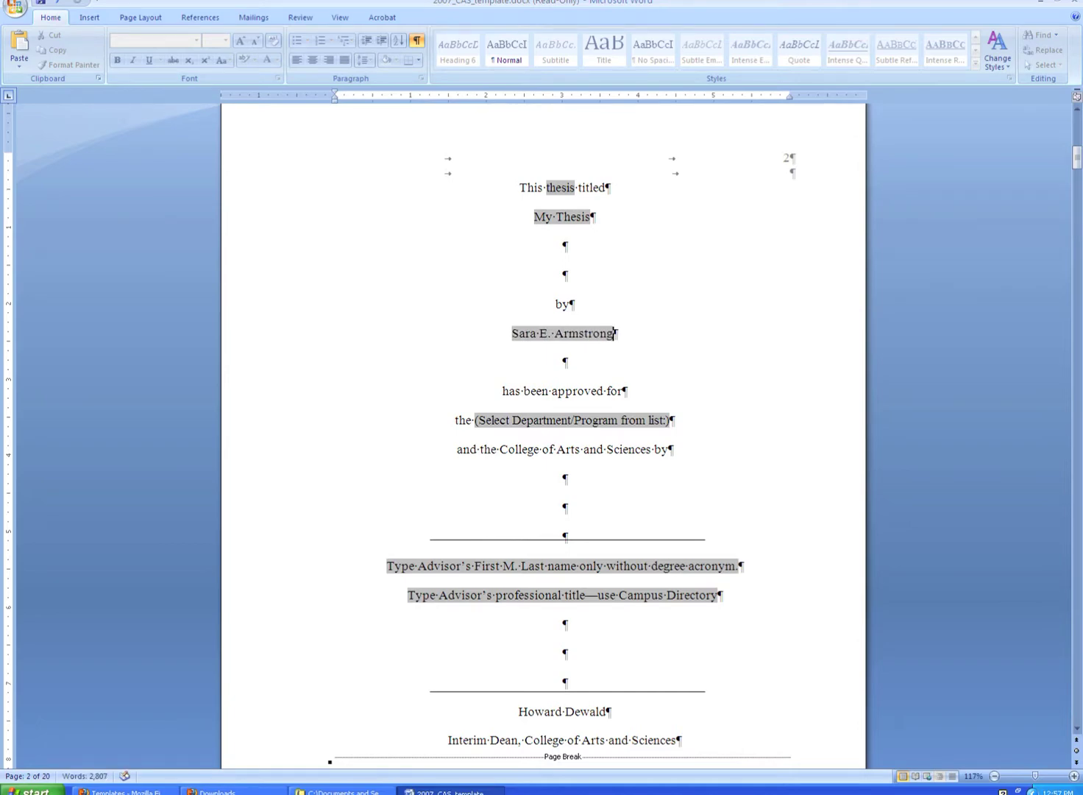
pyautogui.press('Tab')
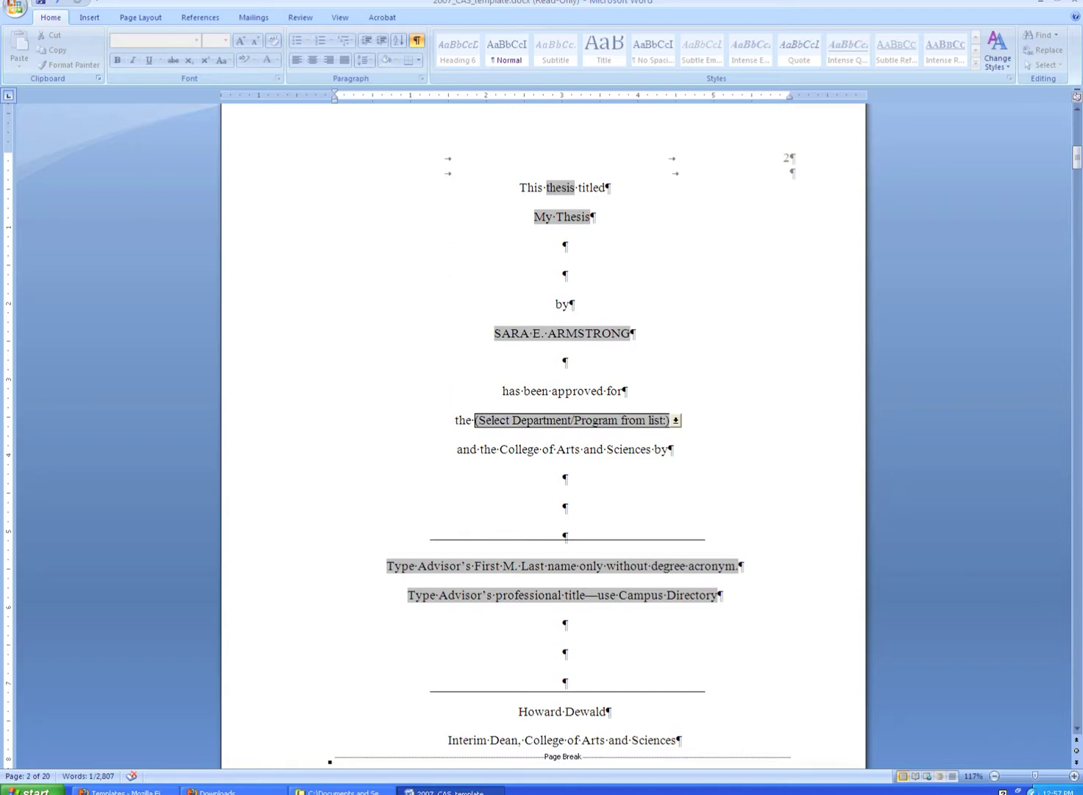
# Choose Department of English and enter the advisor's name on the approval page.
pyautogui.scroll(3, 647, 328)
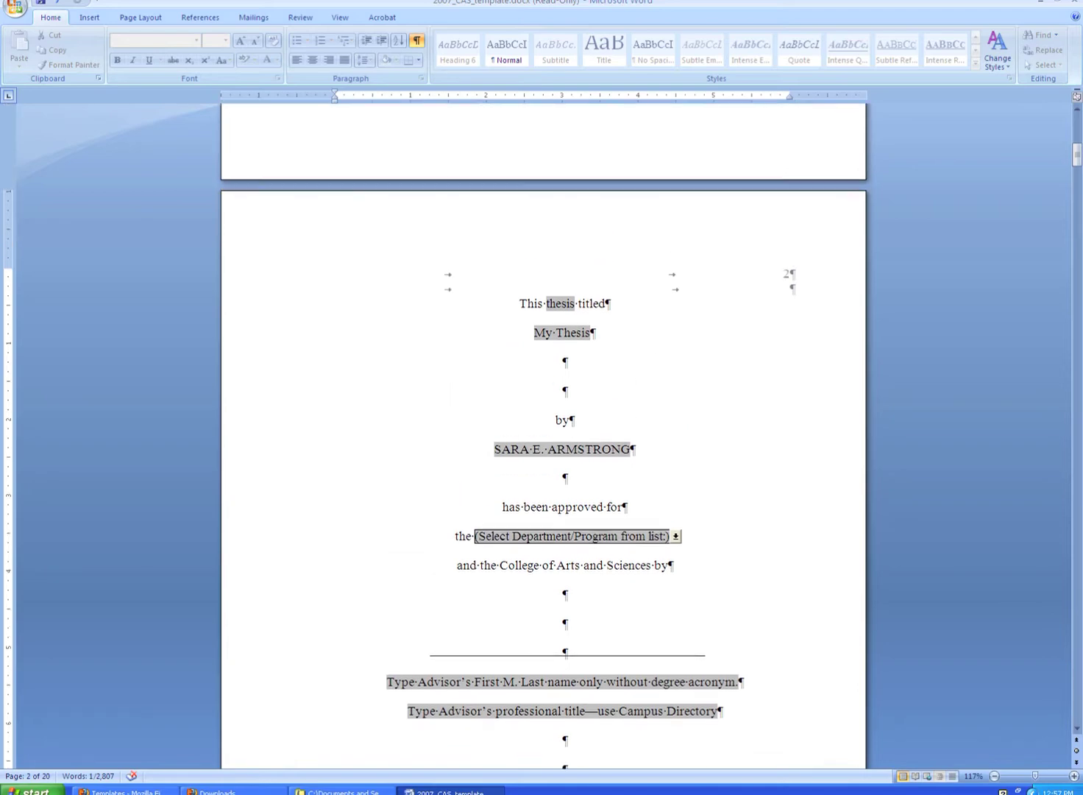
pyautogui.click(675, 534)
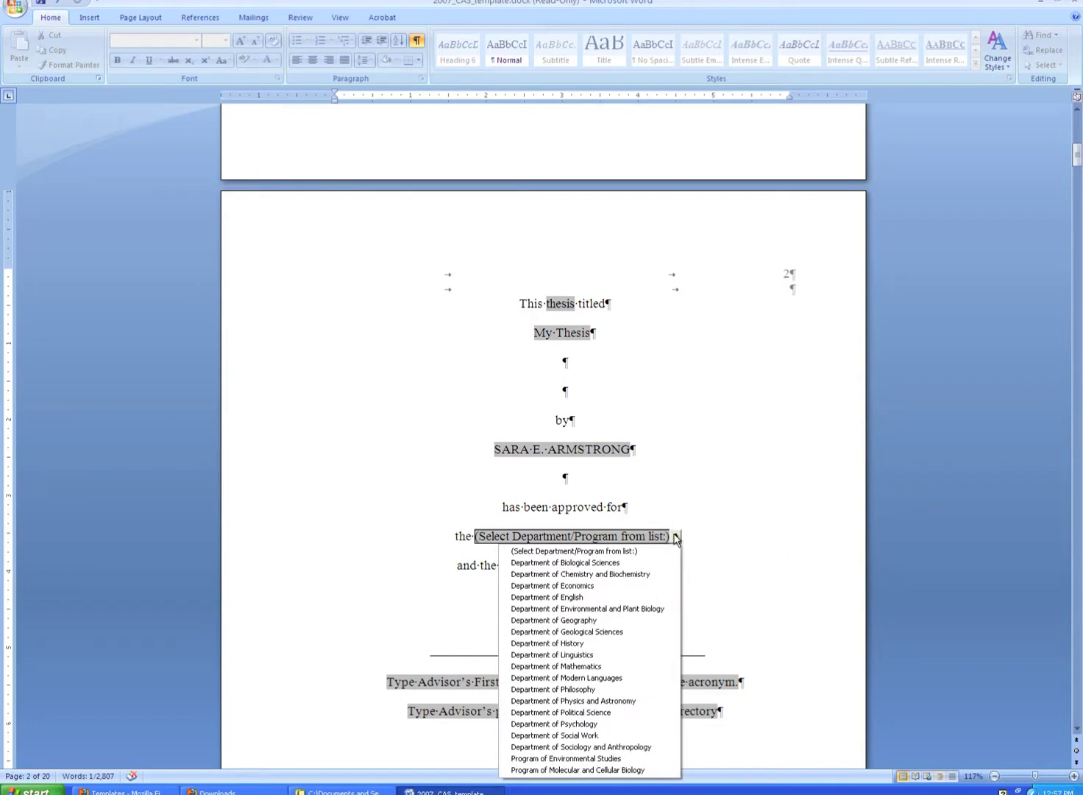
pyautogui.click(626, 597)
pyautogui.scroll(-8, 589, 515)
pyautogui.press('Tab')
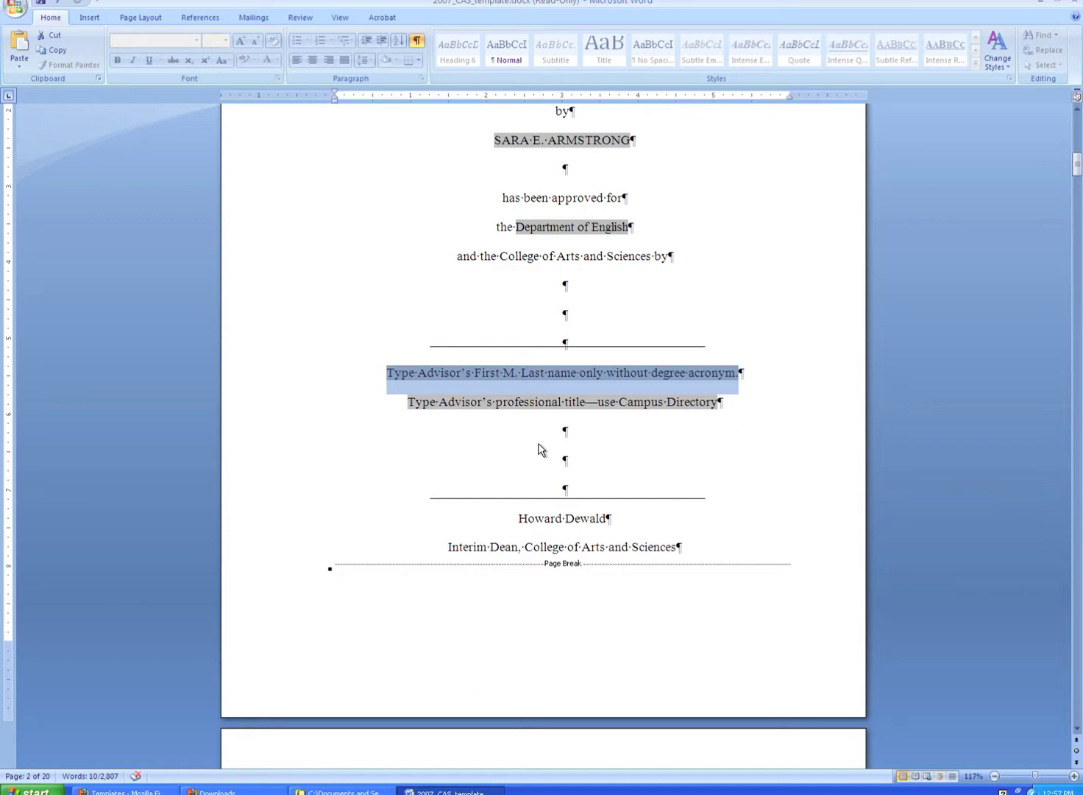
pyautogui.write('Joh')
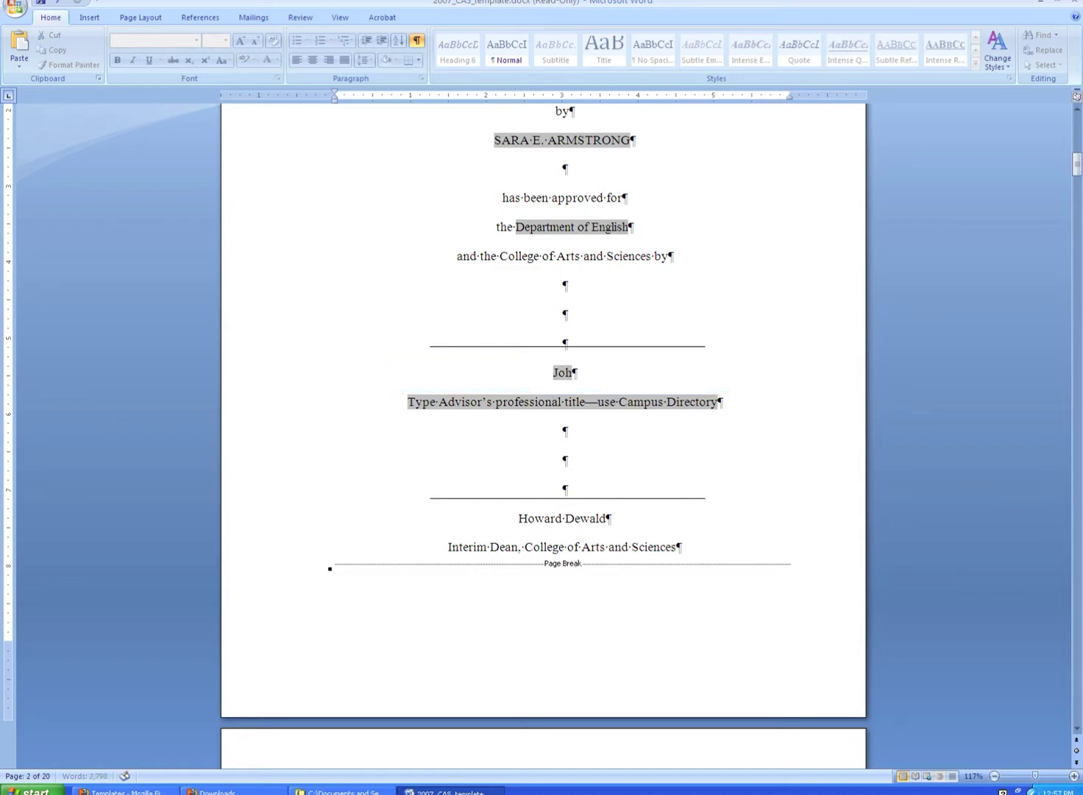
pyautogui.write('n R. Doe')
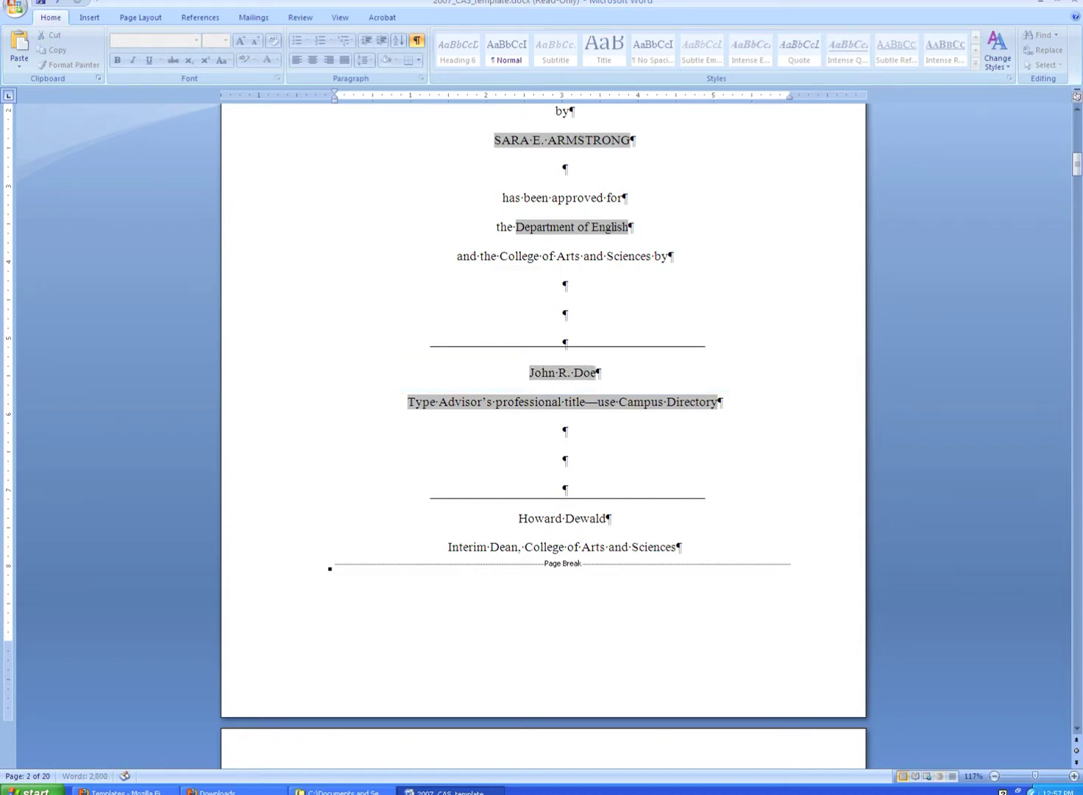
# Enter 'Professor of English' as the advisor's title.
pyautogui.click(562, 402)
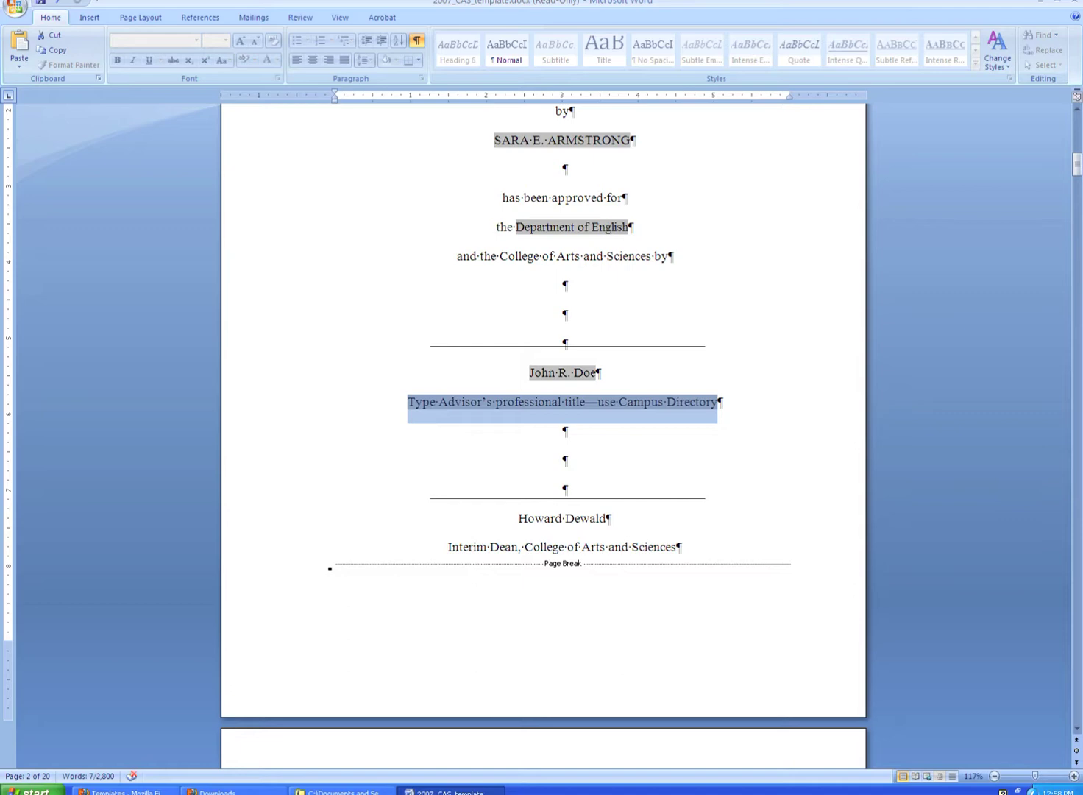
pyautogui.write('Professor')
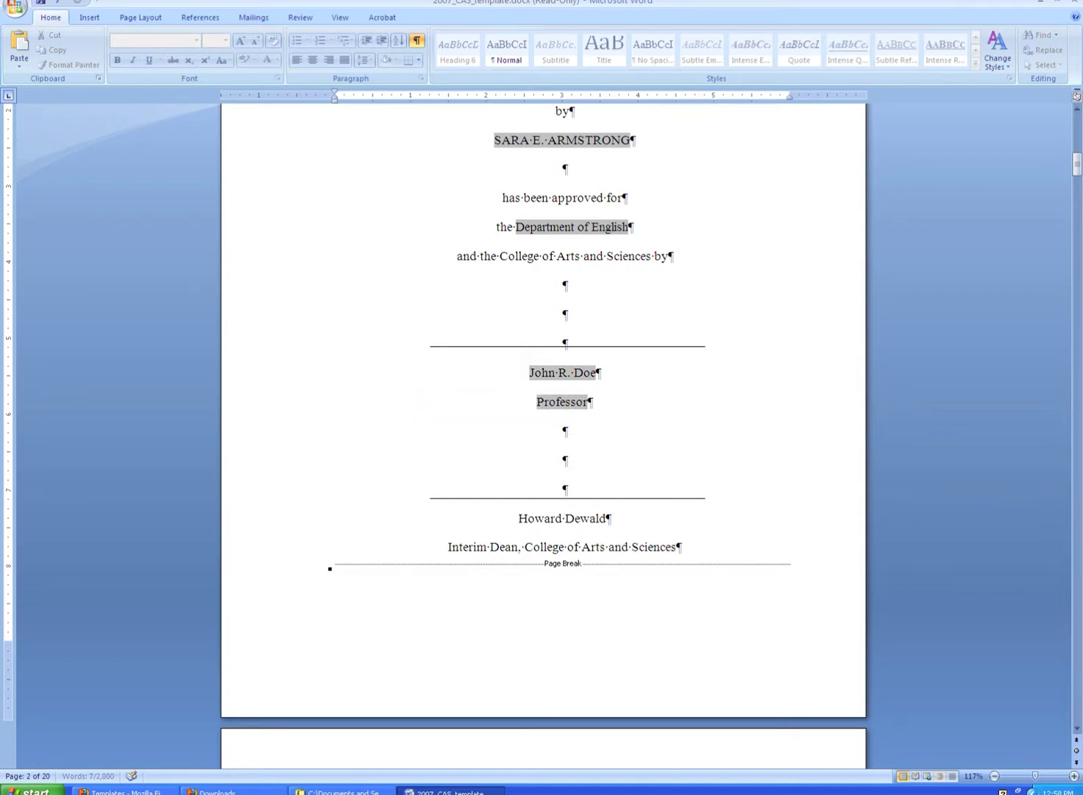
pyautogui.write(' of Engl')
pyautogui.press('BackSpace')
pyautogui.press('BackSpace')
pyautogui.press('BackSpace')
pyautogui.press('BackSpace')
pyautogui.write('Eng')
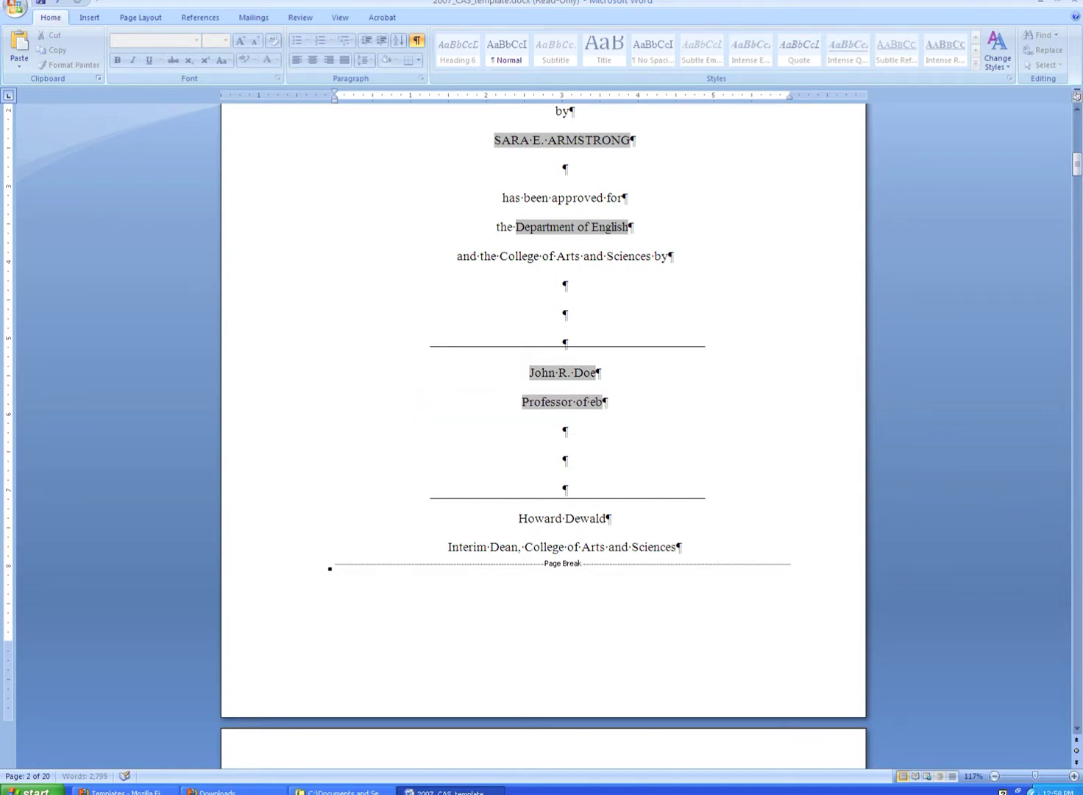
pyautogui.press('BackSpace')
pyautogui.press('BackSpace')
pyautogui.press('BackSpace')
pyautogui.write('English')
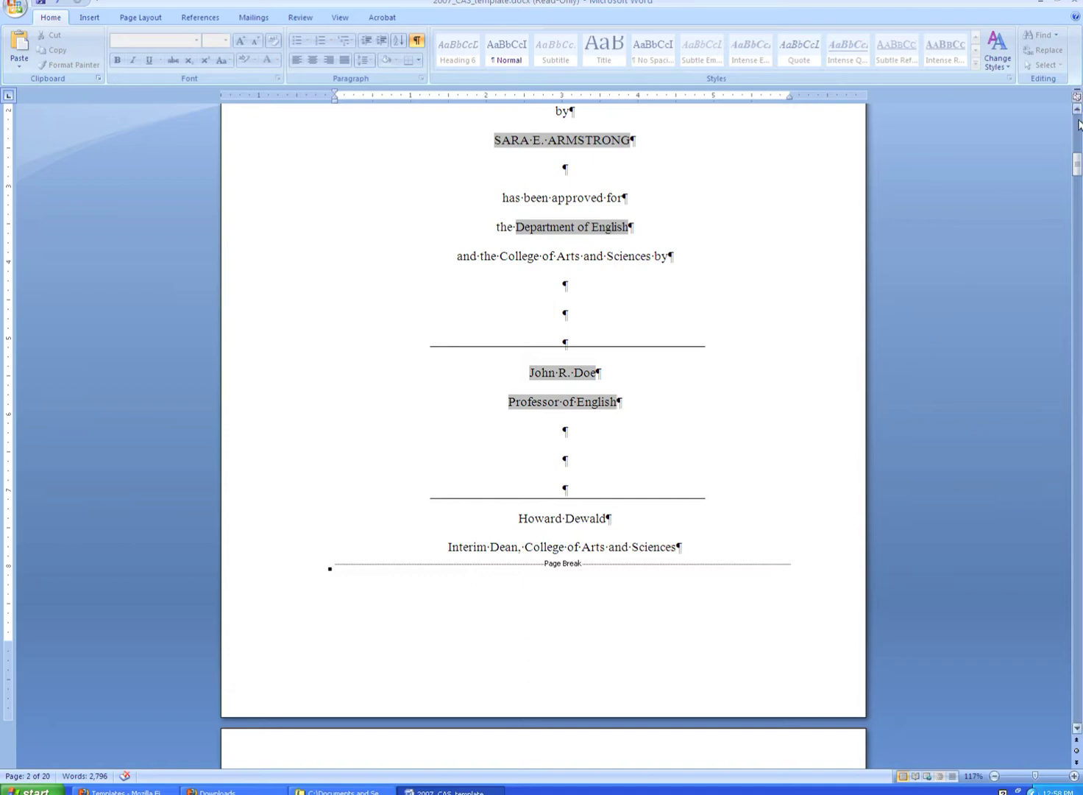
pyautogui.moveTo(1076, 161); pyautogui.dragTo(1076, 190)
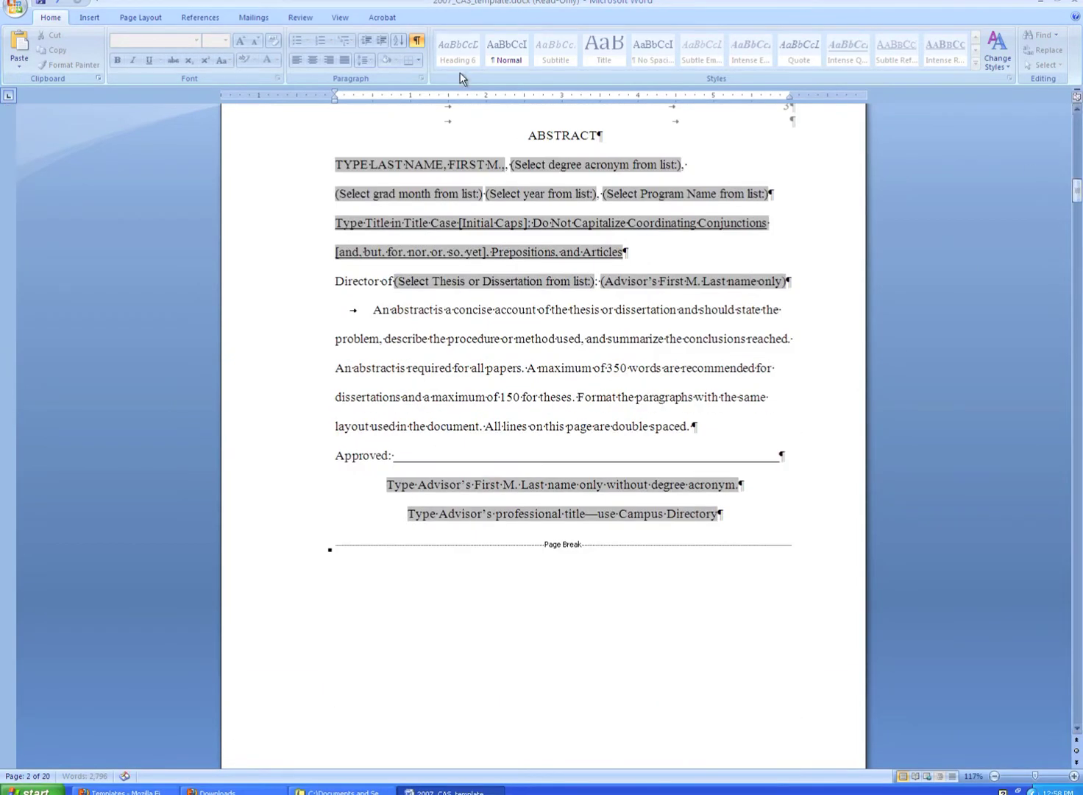
# Enter the author's name, surname first, on the abstract header line.
pyautogui.click(296, 165)
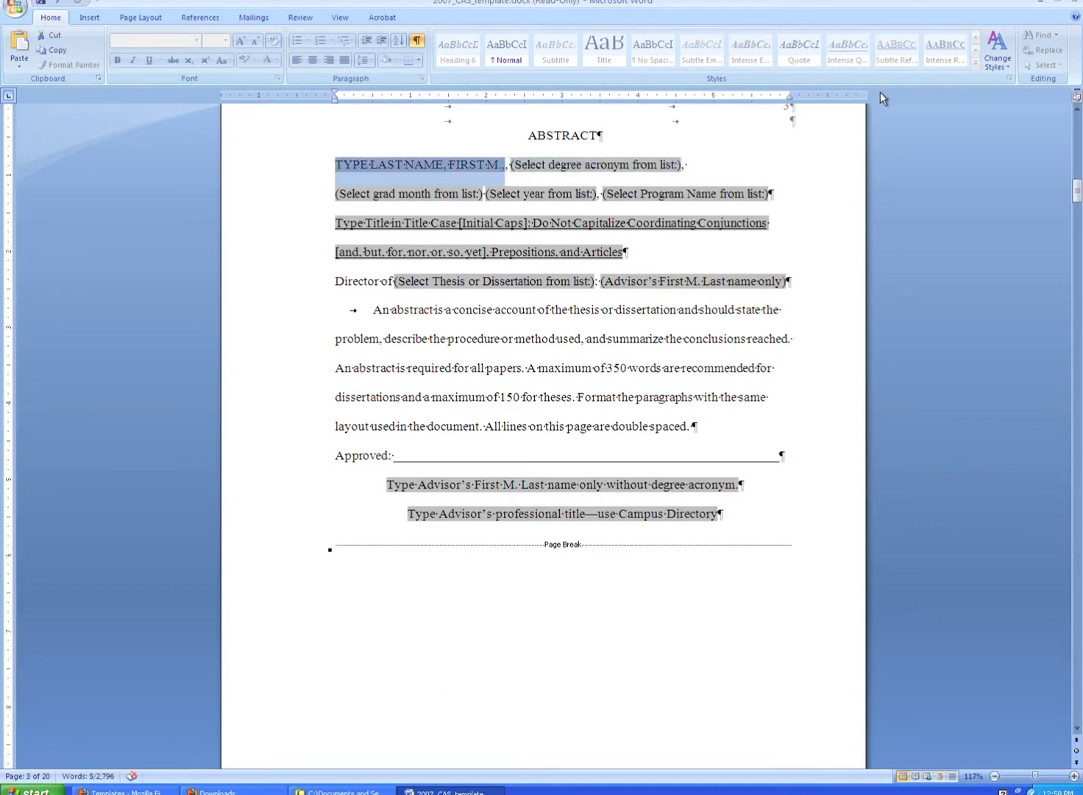
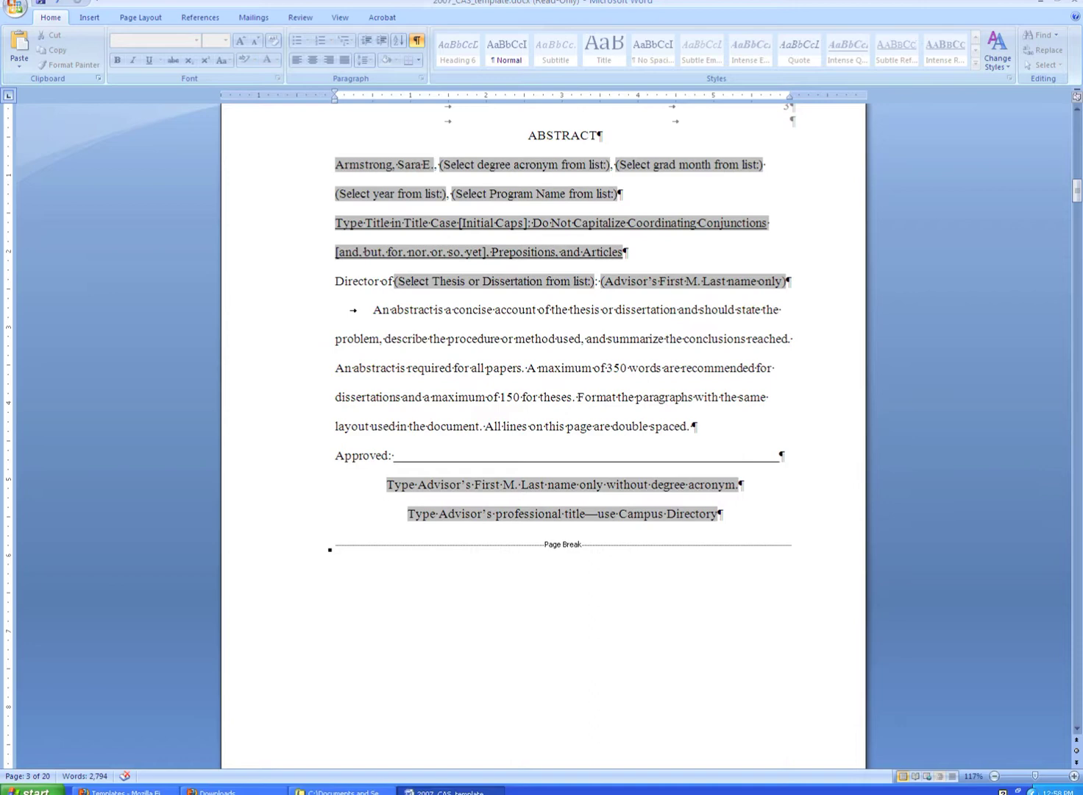
pyautogui.press('Tab')
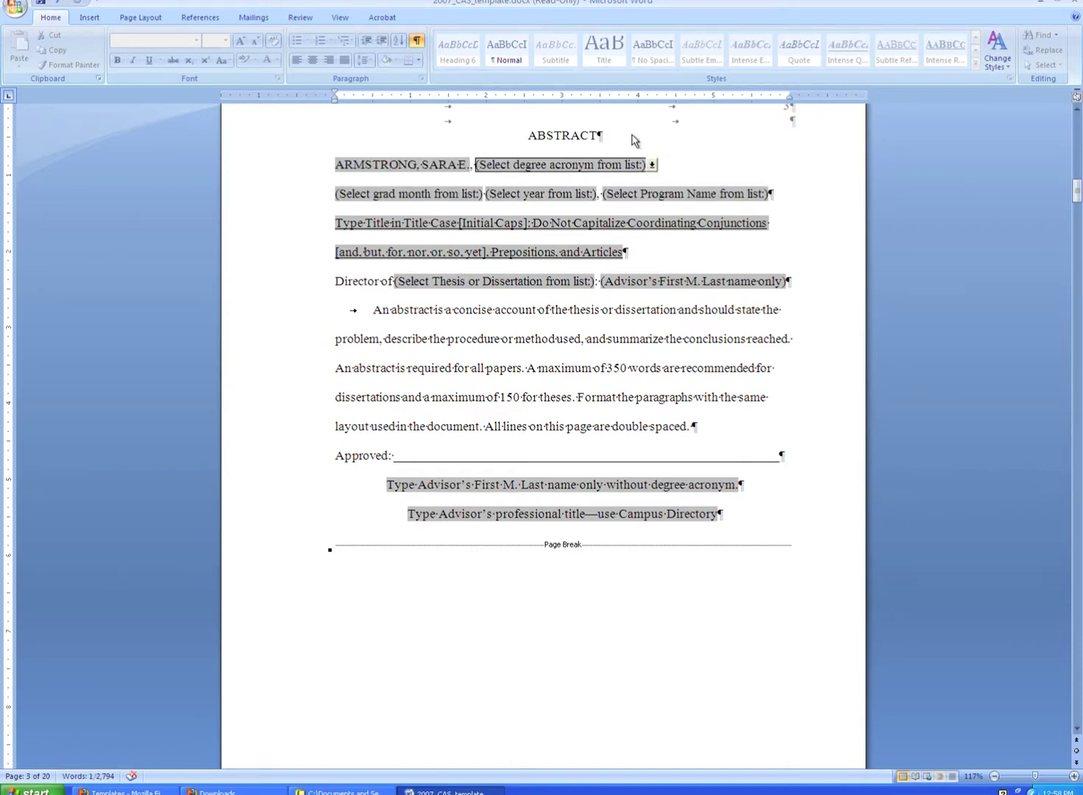
# Set the abstract header's degree, date and program to M.A., June 2012, English.
pyautogui.click(652, 165)
pyautogui.click(634, 192)
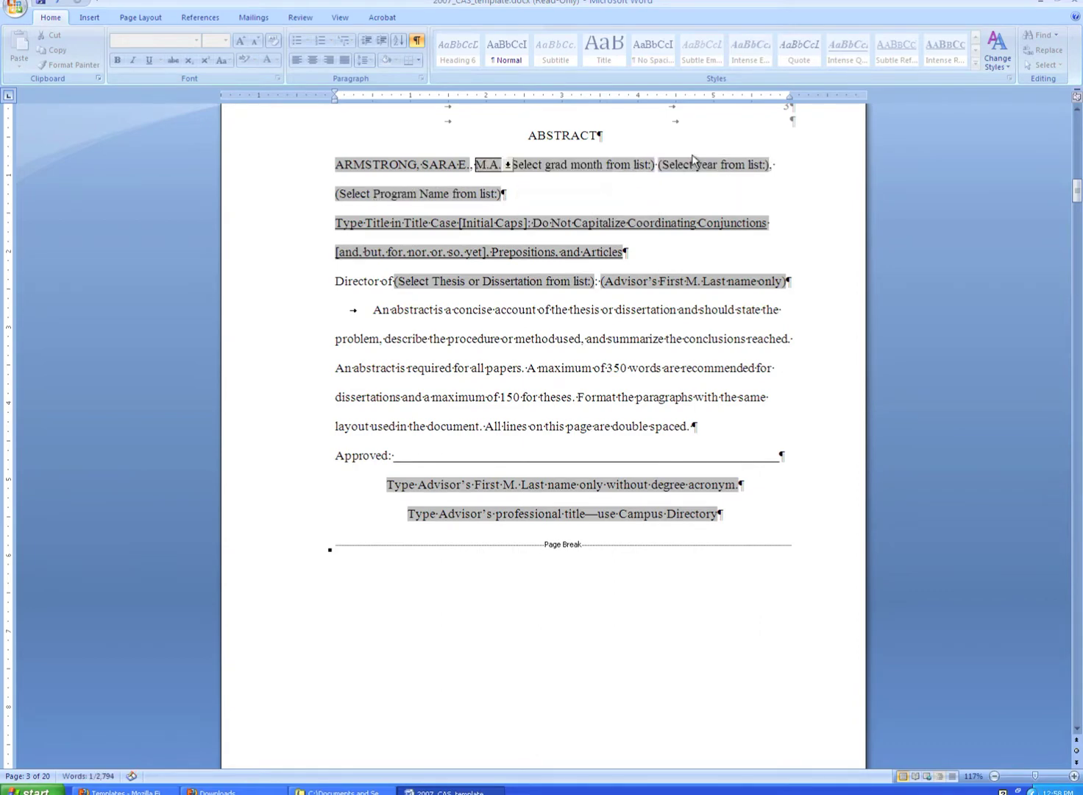
pyautogui.click(634, 164)
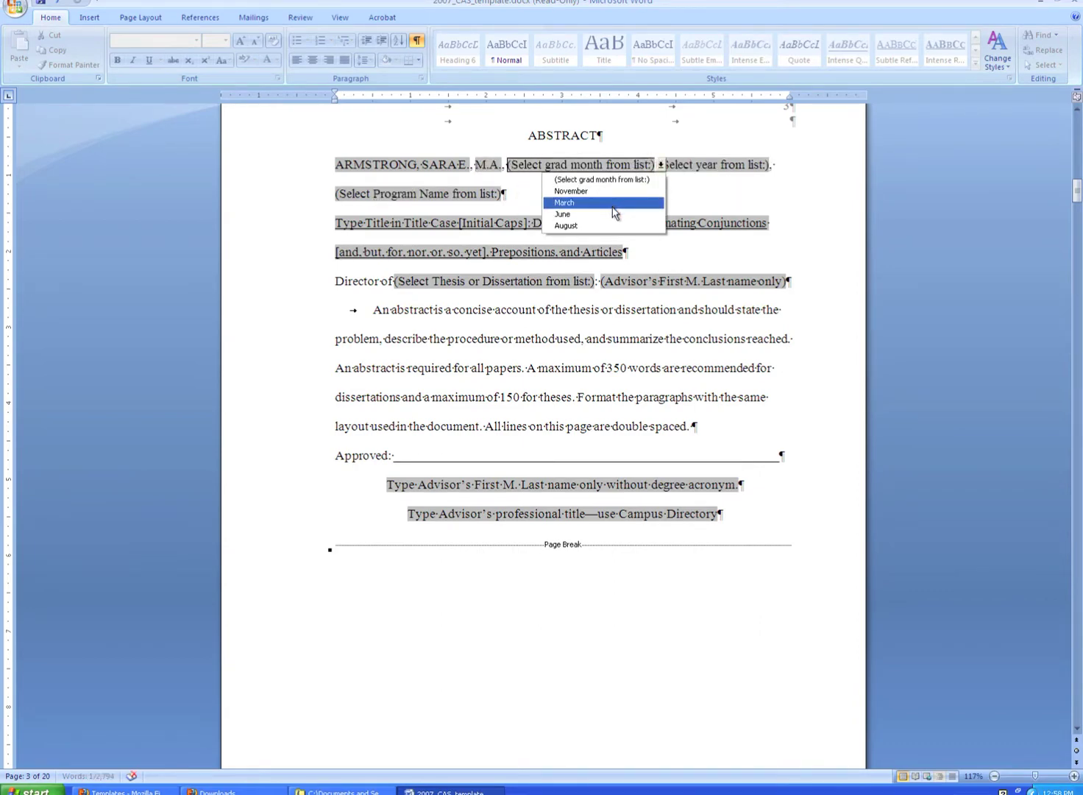
pyautogui.click(611, 214)
pyautogui.click(605, 164)
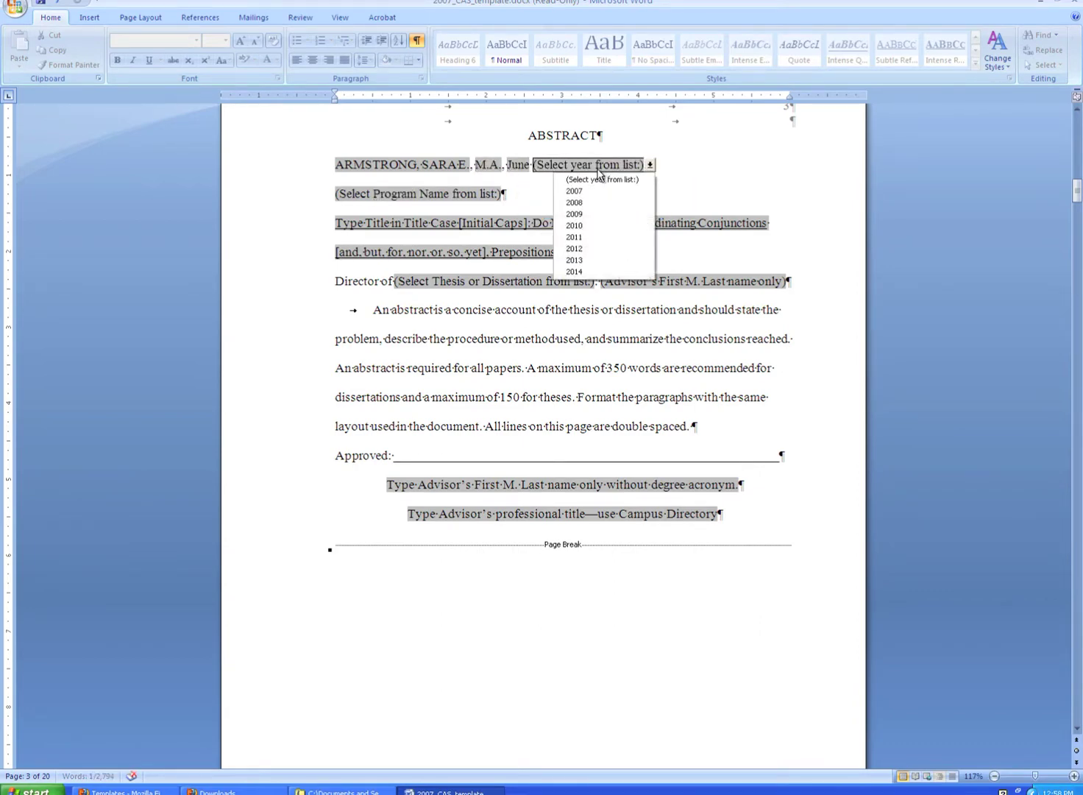
pyautogui.click(609, 249)
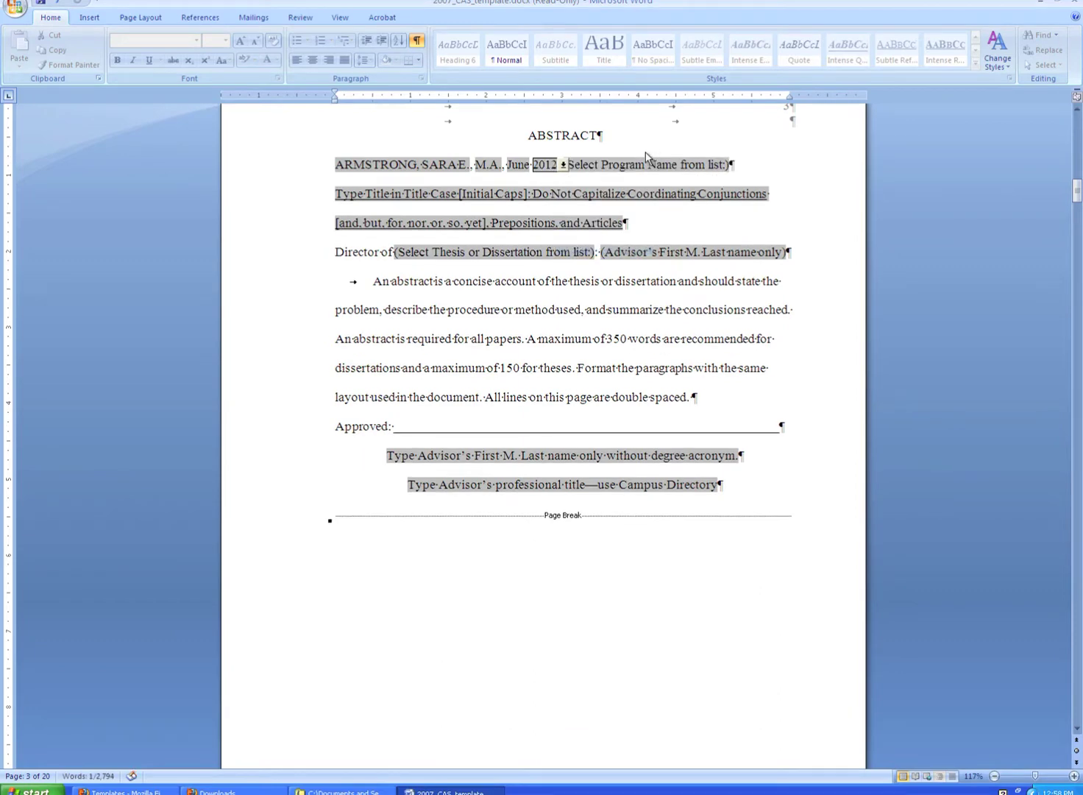
pyautogui.click(645, 163)
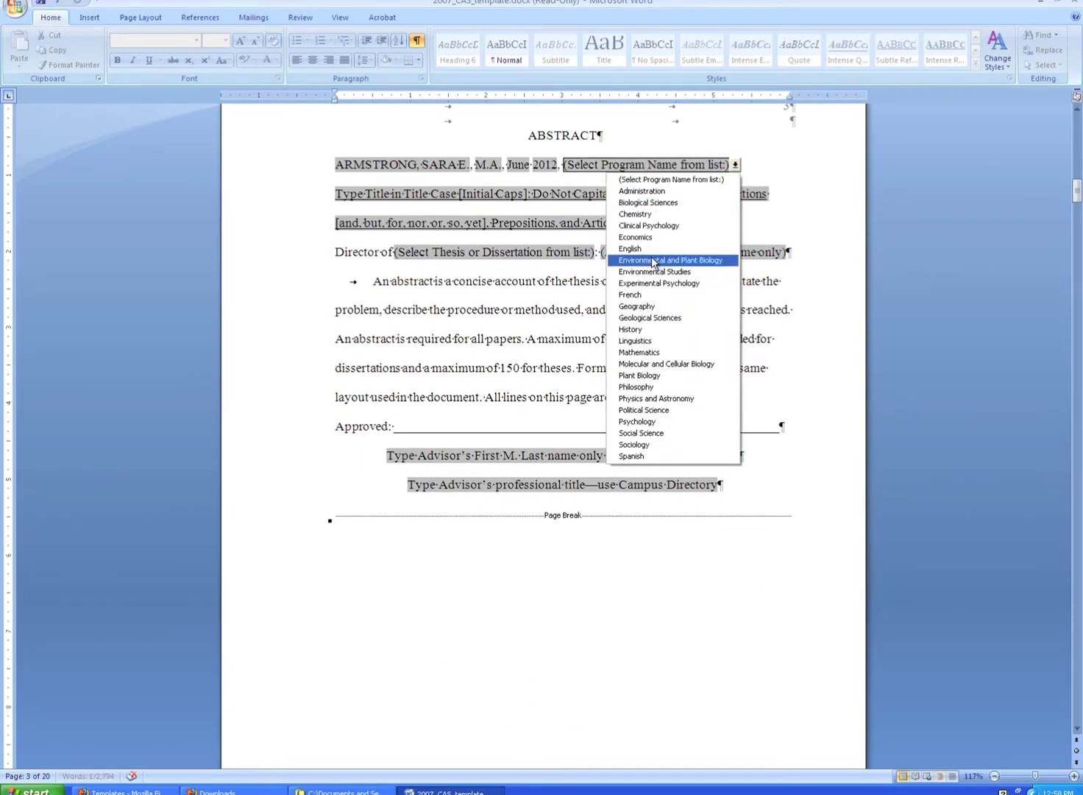
pyautogui.click(630, 249)
pyautogui.click(474, 202)
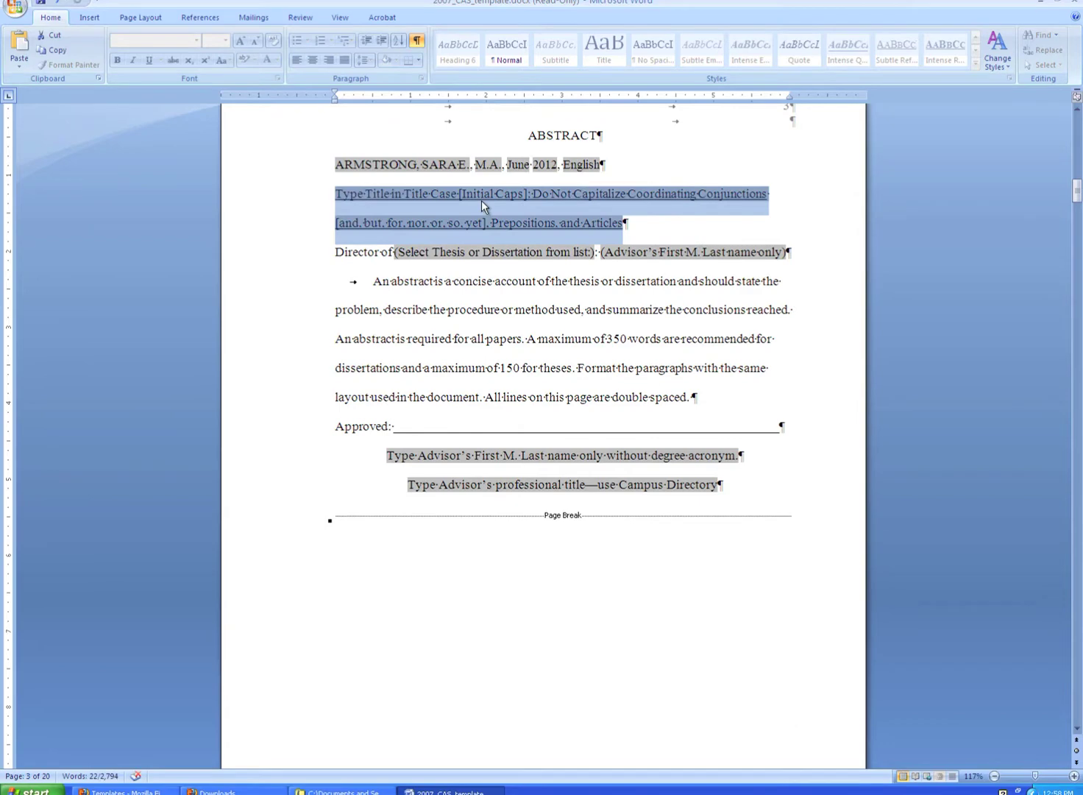
# Enter 'My Thesis' as the abstract title and choose Thesis as the document type.
pyautogui.write('My Thesis')
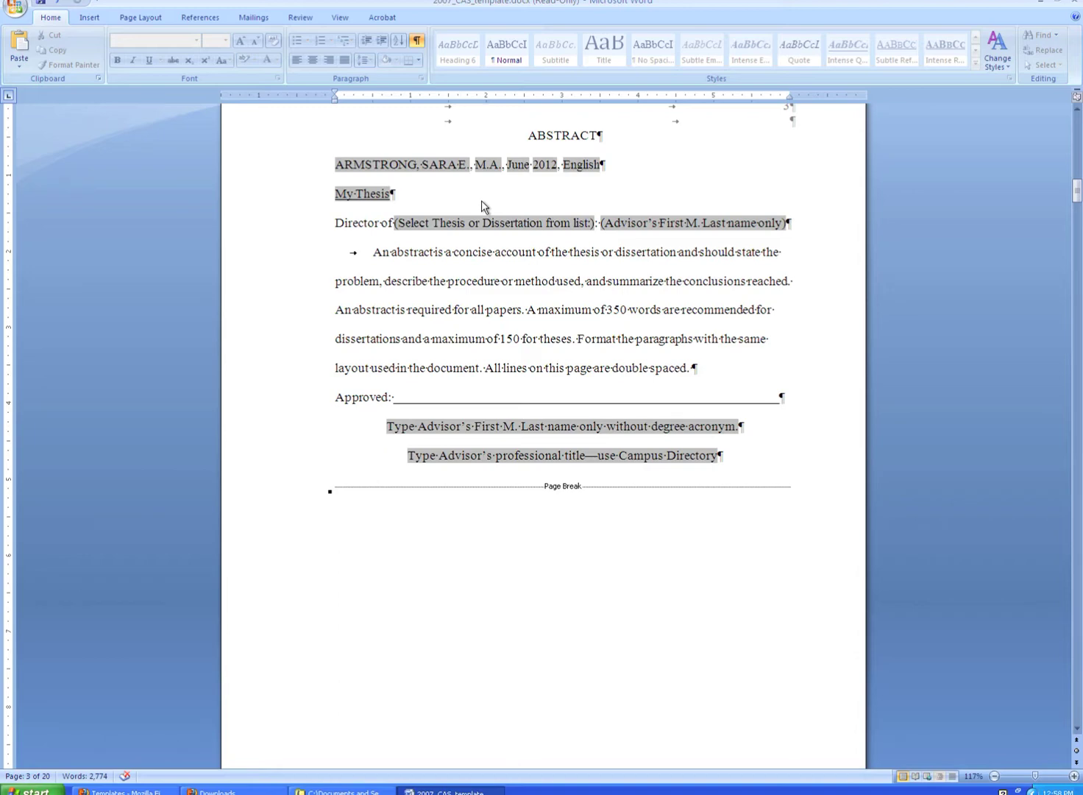
pyautogui.press('Down')
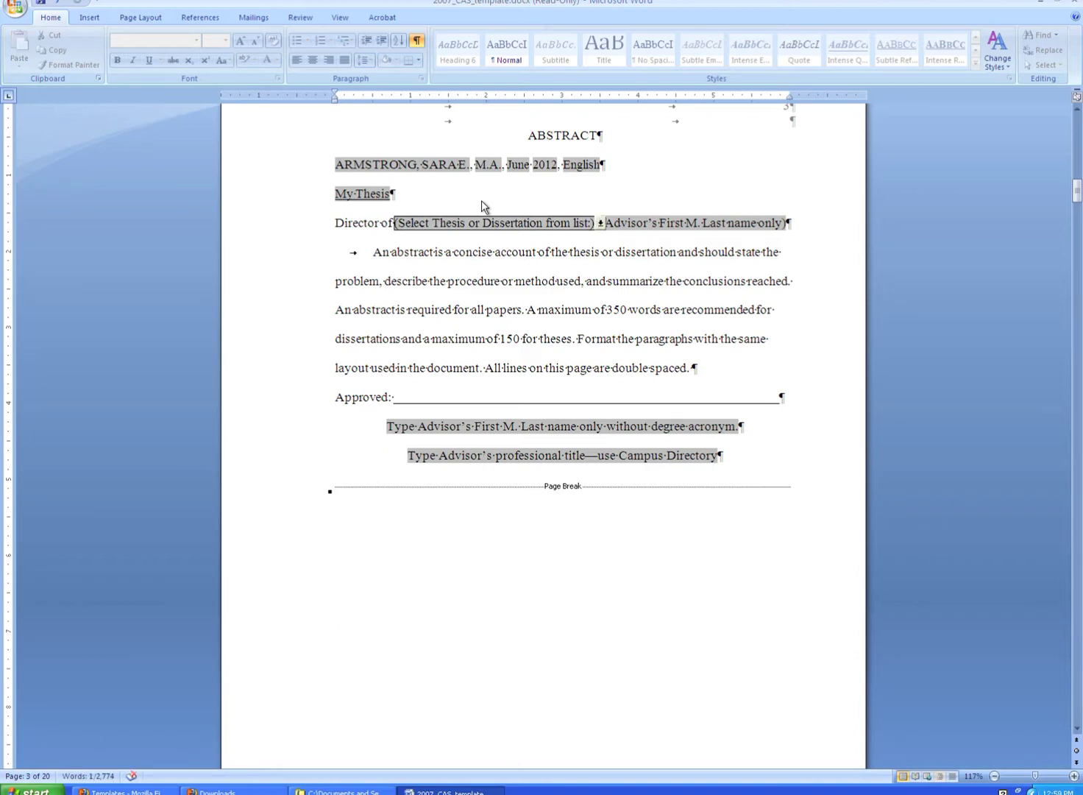
pyautogui.click(471, 222)
pyautogui.click(530, 252)
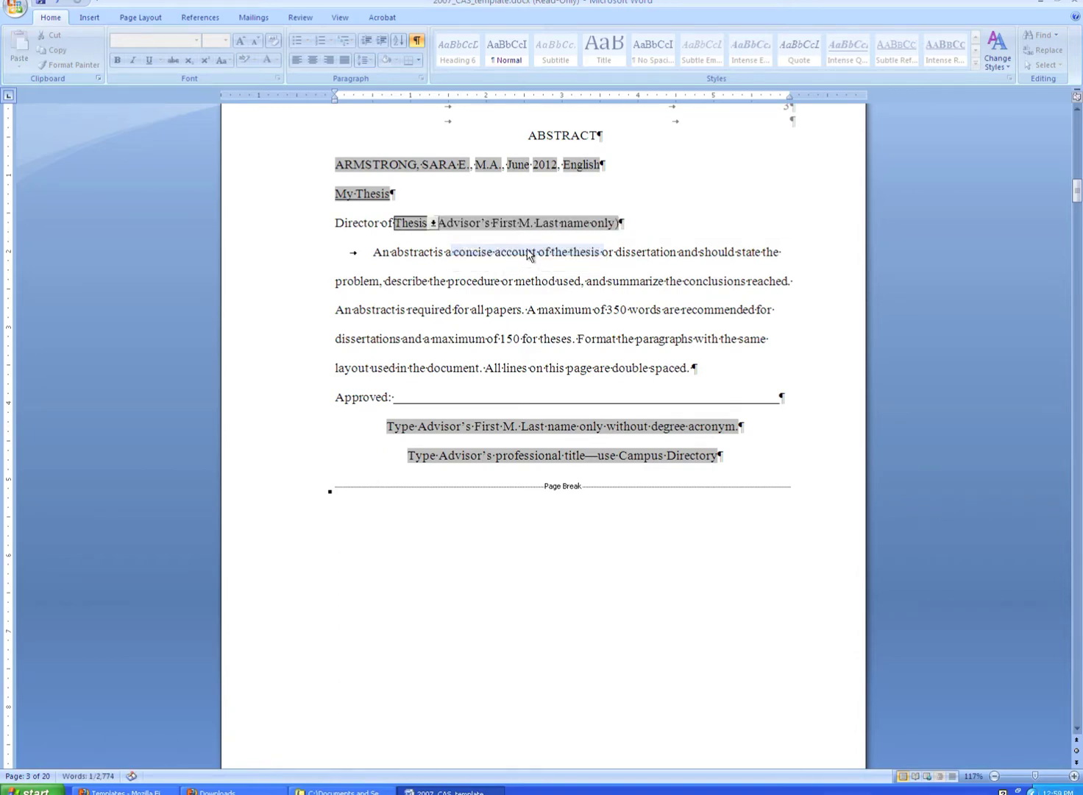
# Enter the advisor's name as Director of Thesis and on the signature line with Professor of English.
pyautogui.click(555, 224)
pyautogui.write(': Joh')
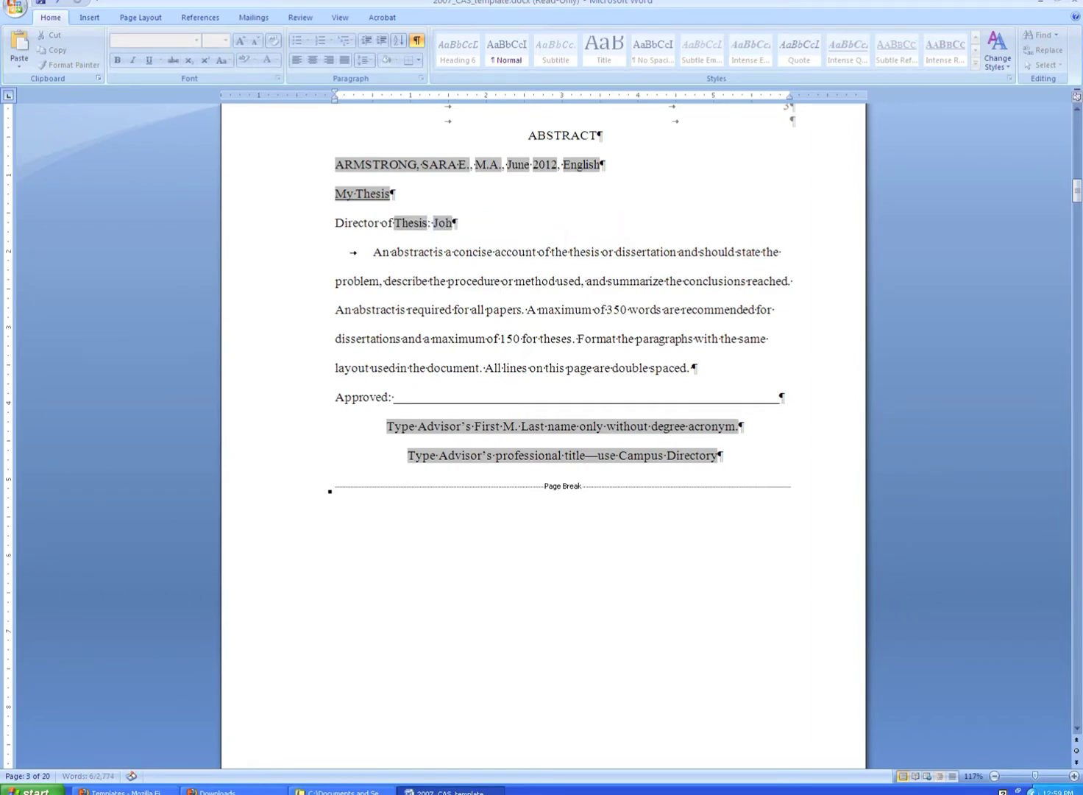
pyautogui.write('n R. Doe')
pyautogui.press('Down')
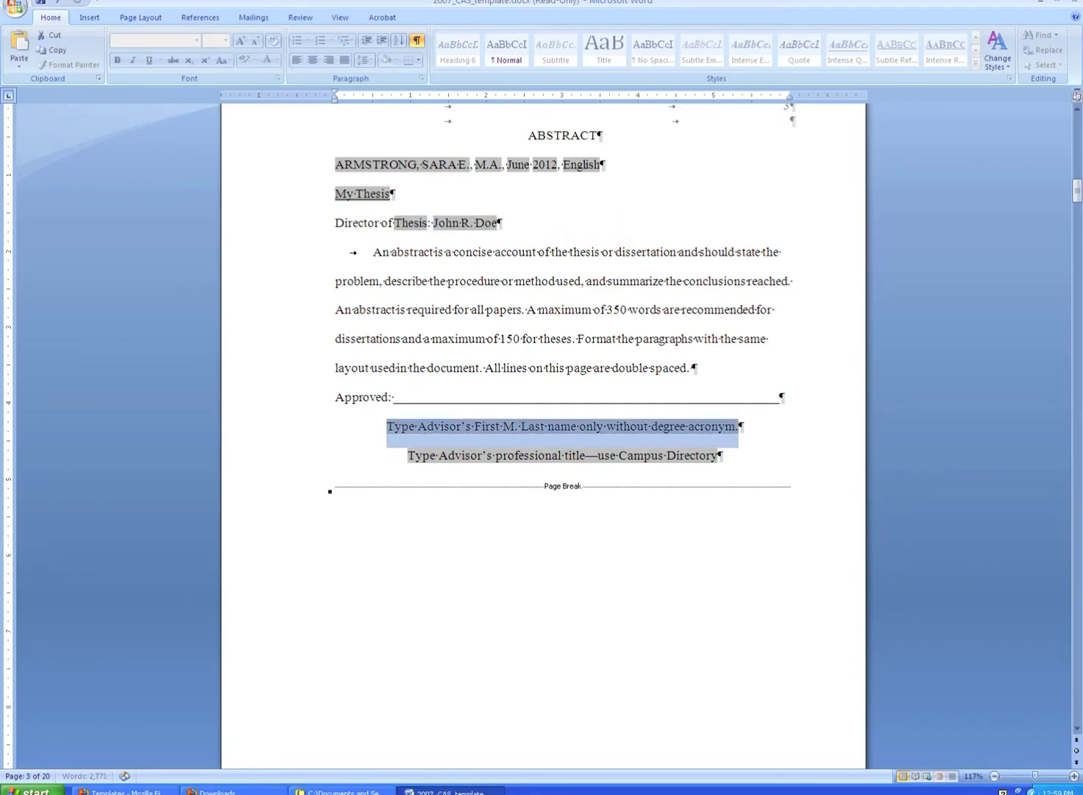
pyautogui.write('John')
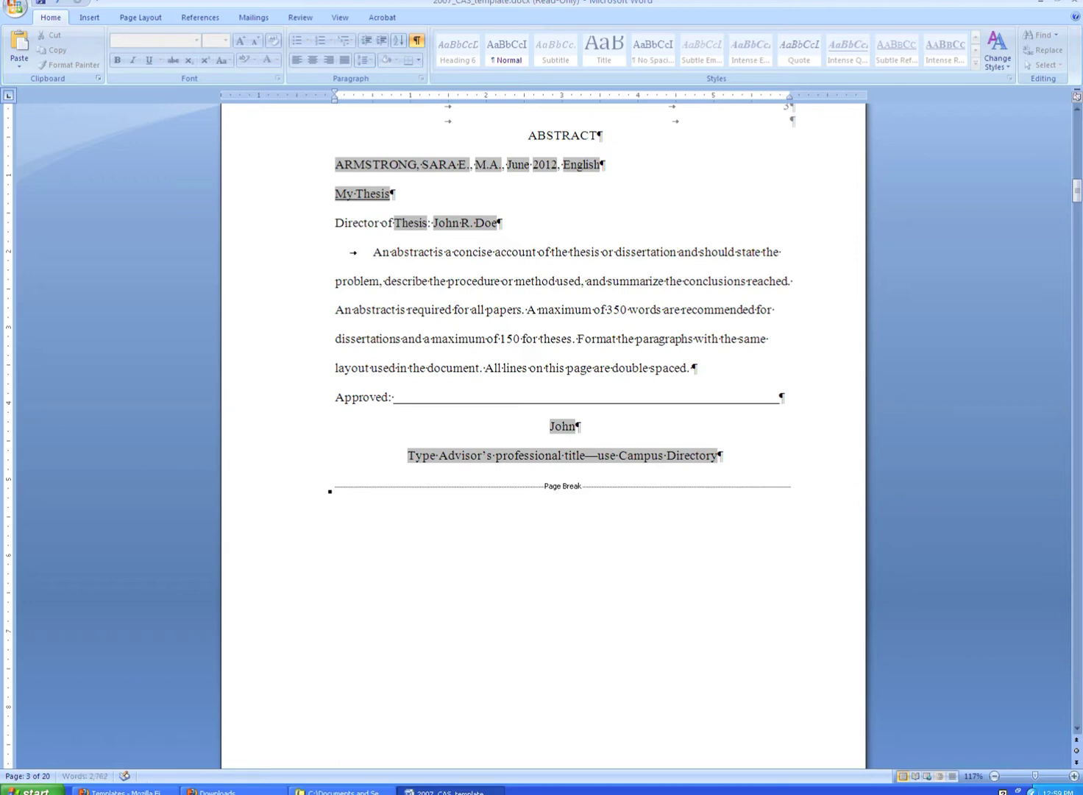
pyautogui.write(' R. Doe')
pyautogui.press('Down')
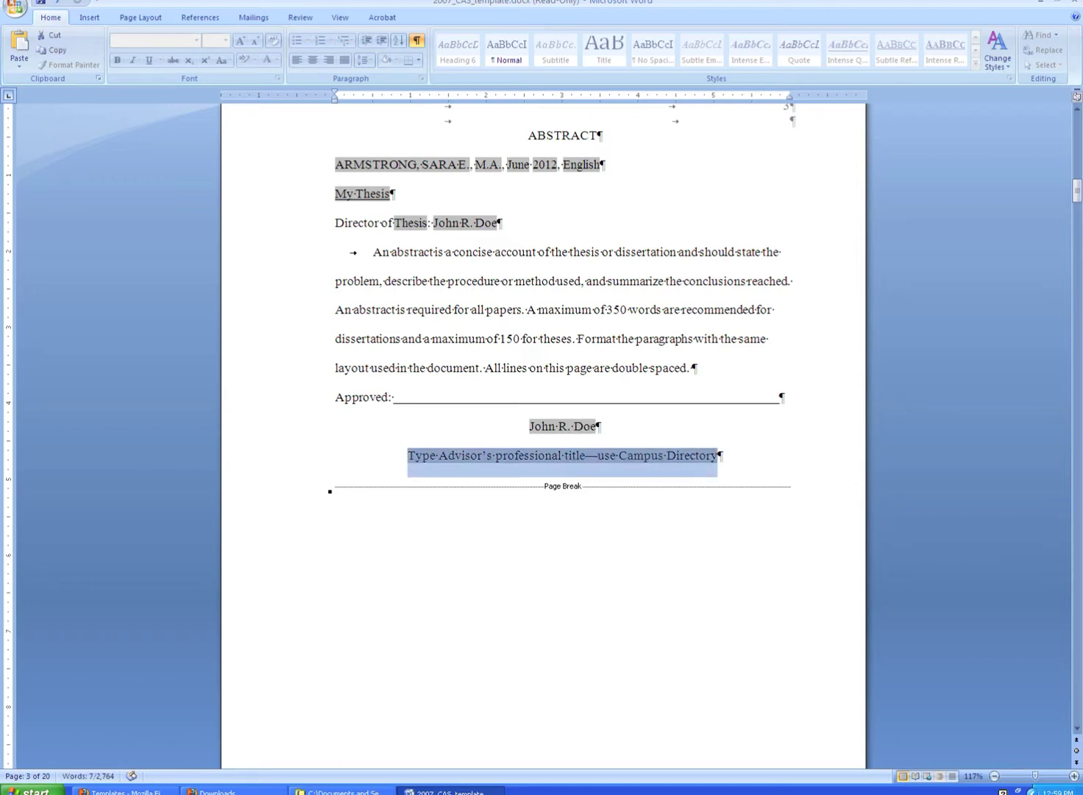
pyautogui.write('Professor ')
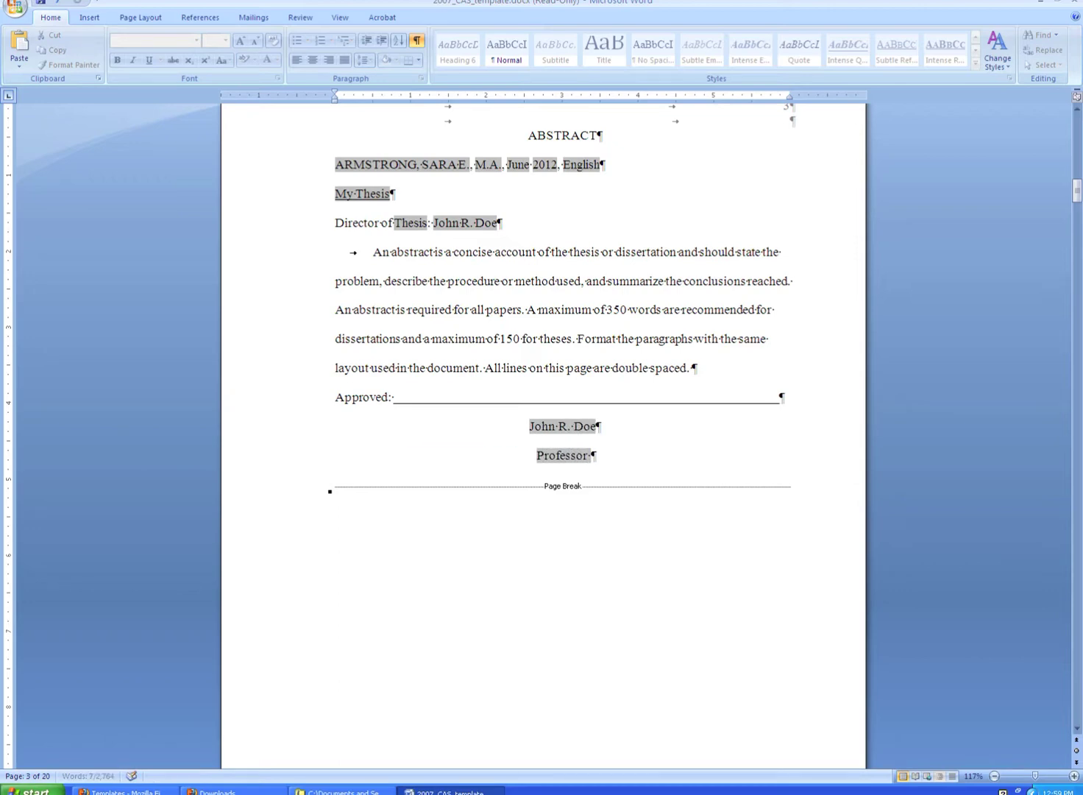
pyautogui.write('of English')
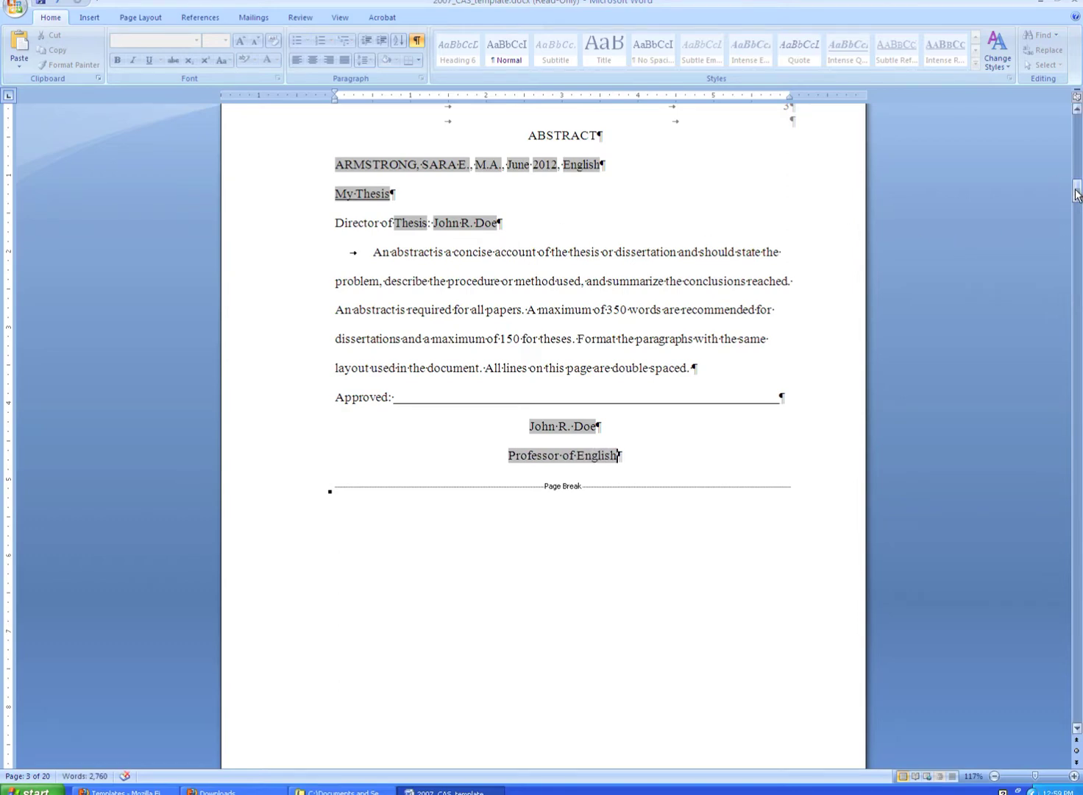
# Return to page 1 and open Restrict Formatting and Editing under Review's Protect Document.
pyautogui.moveTo(1076, 193); pyautogui.dragTo(1076, 217)
pyautogui.hotkey('ctrl', 'Home')
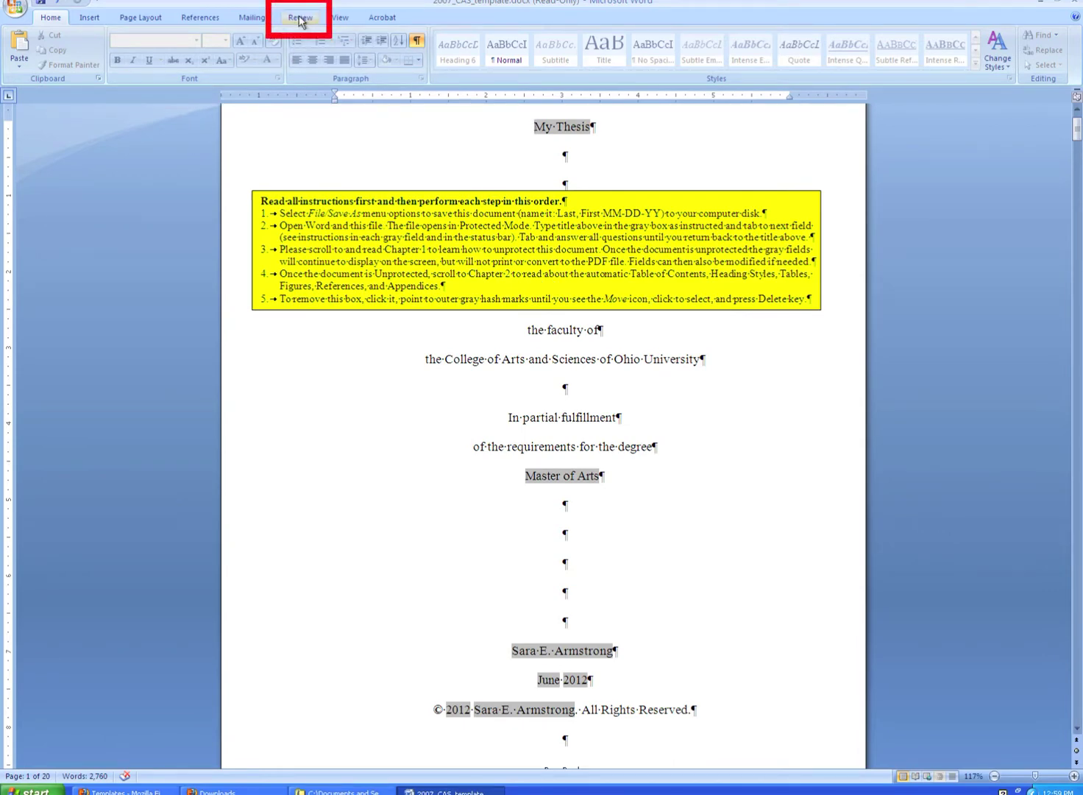
pyautogui.click(300, 20)
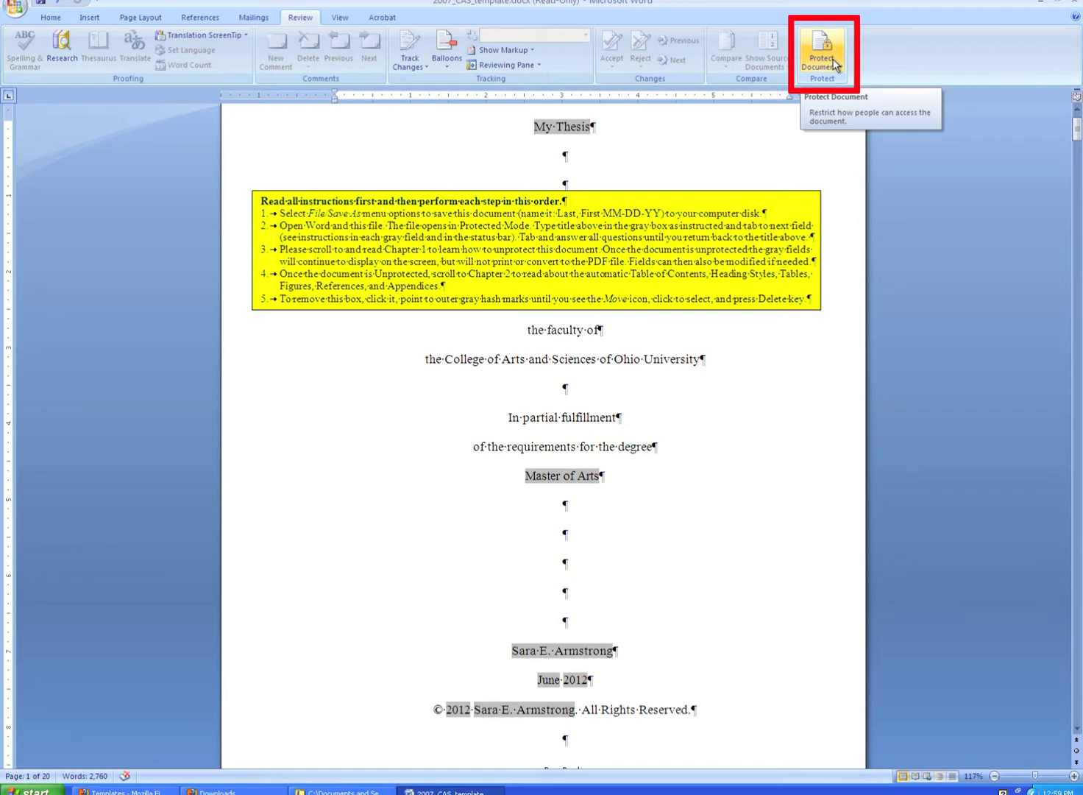
pyautogui.click(835, 64)
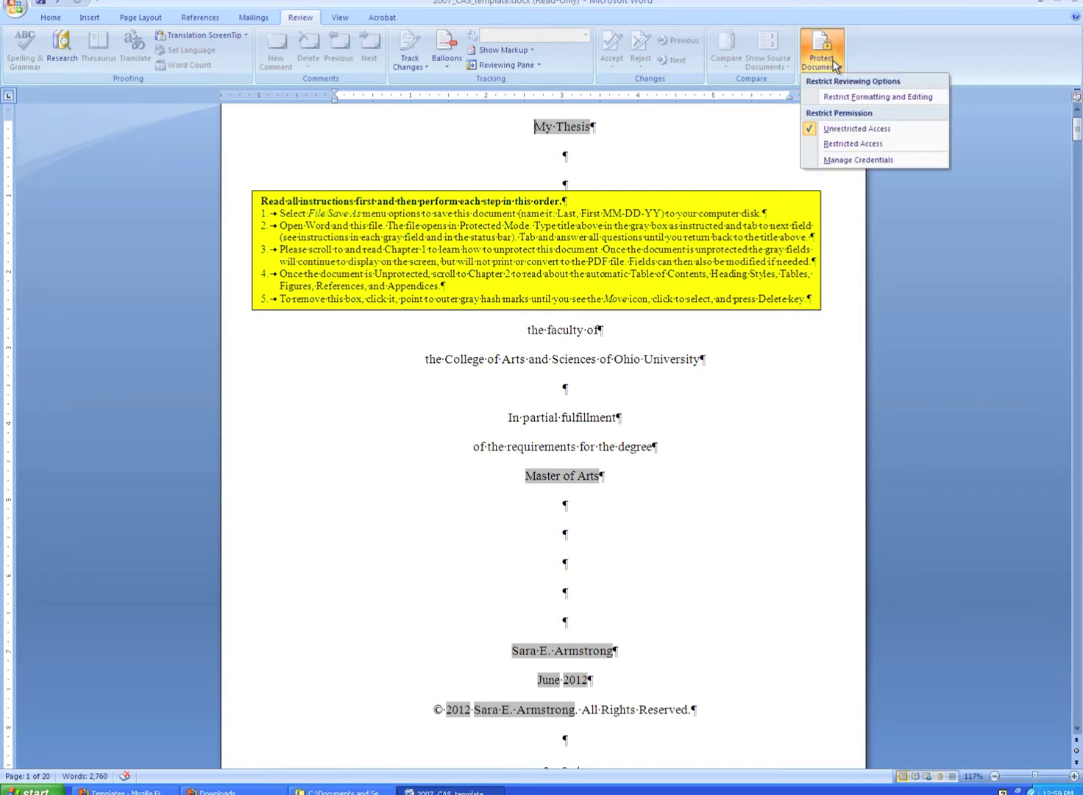
pyautogui.click(838, 98)
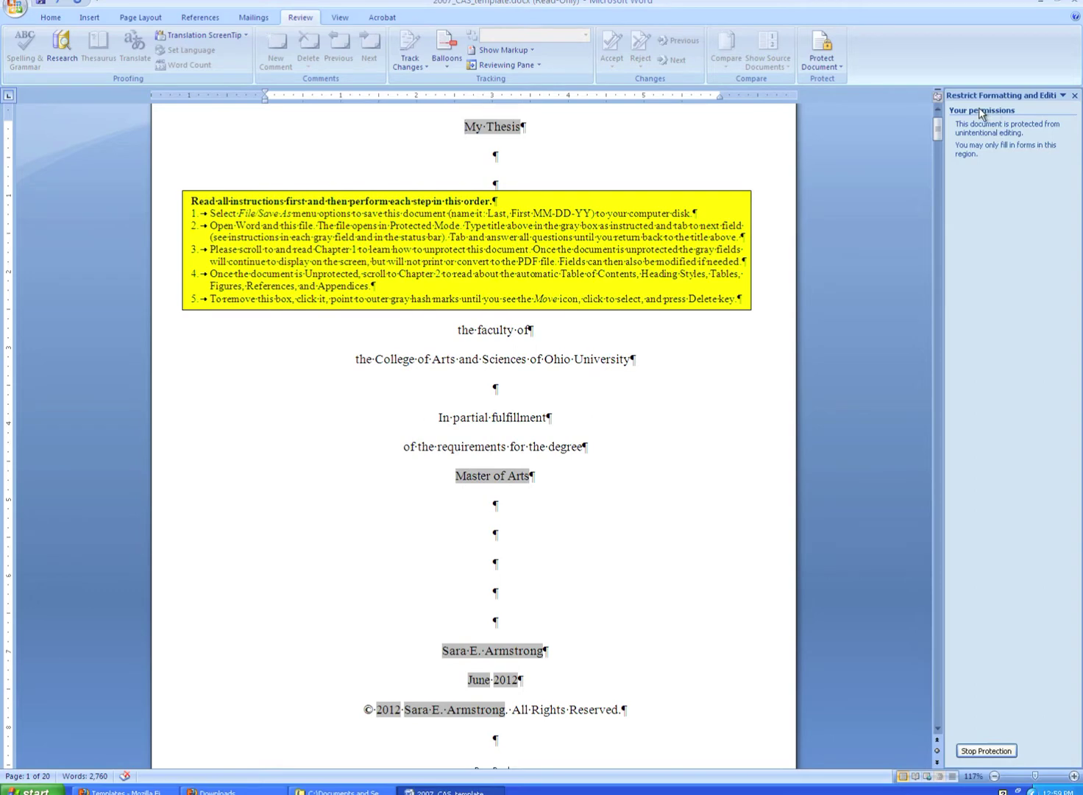
# Stop protection on the thesis template by entering the document password and confirming.
pyautogui.click(981, 752)
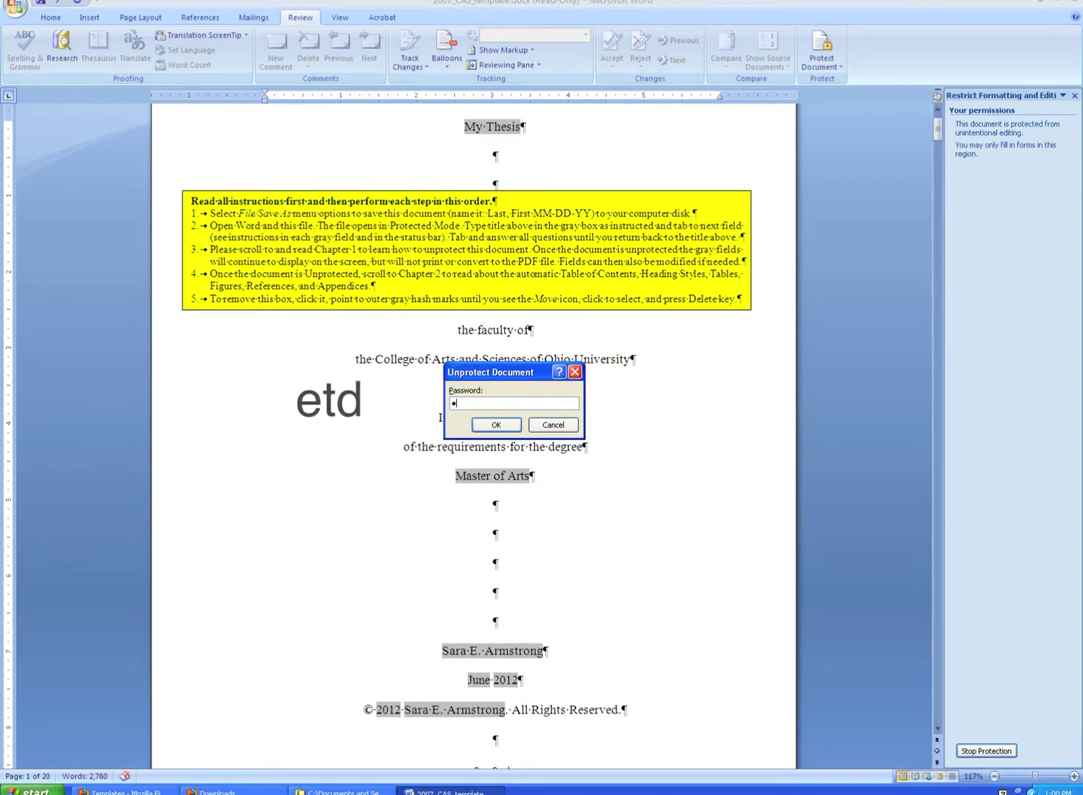
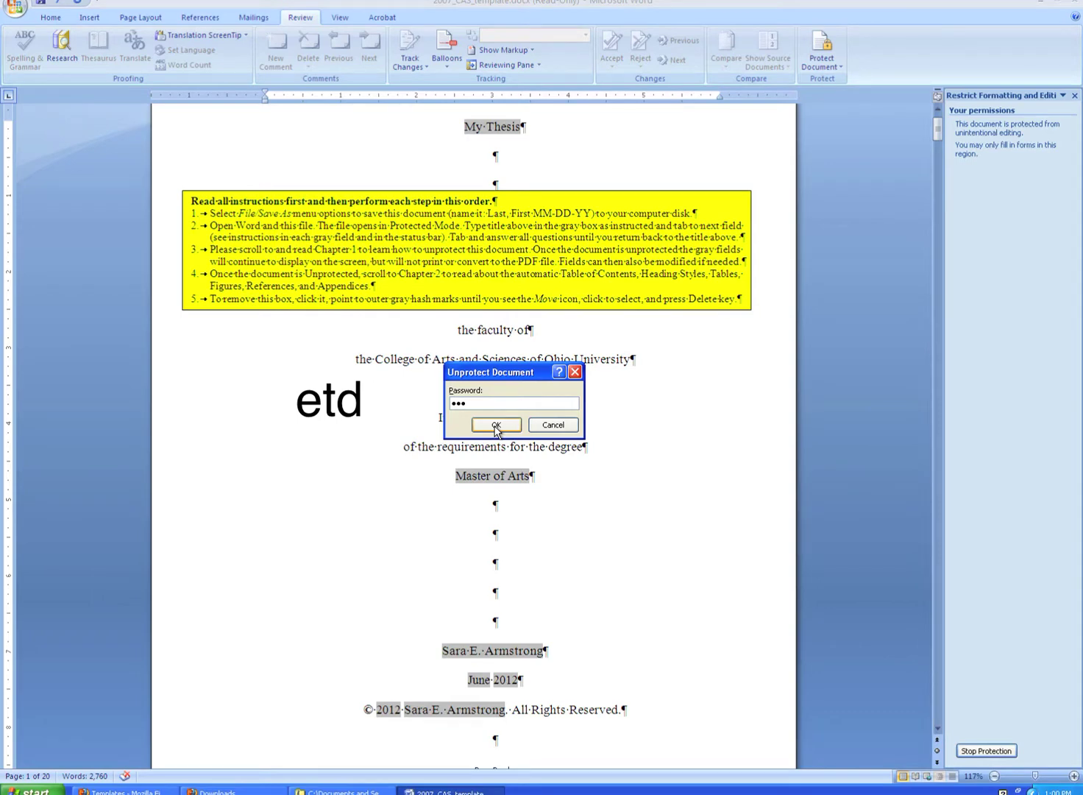
pyautogui.click(496, 427)
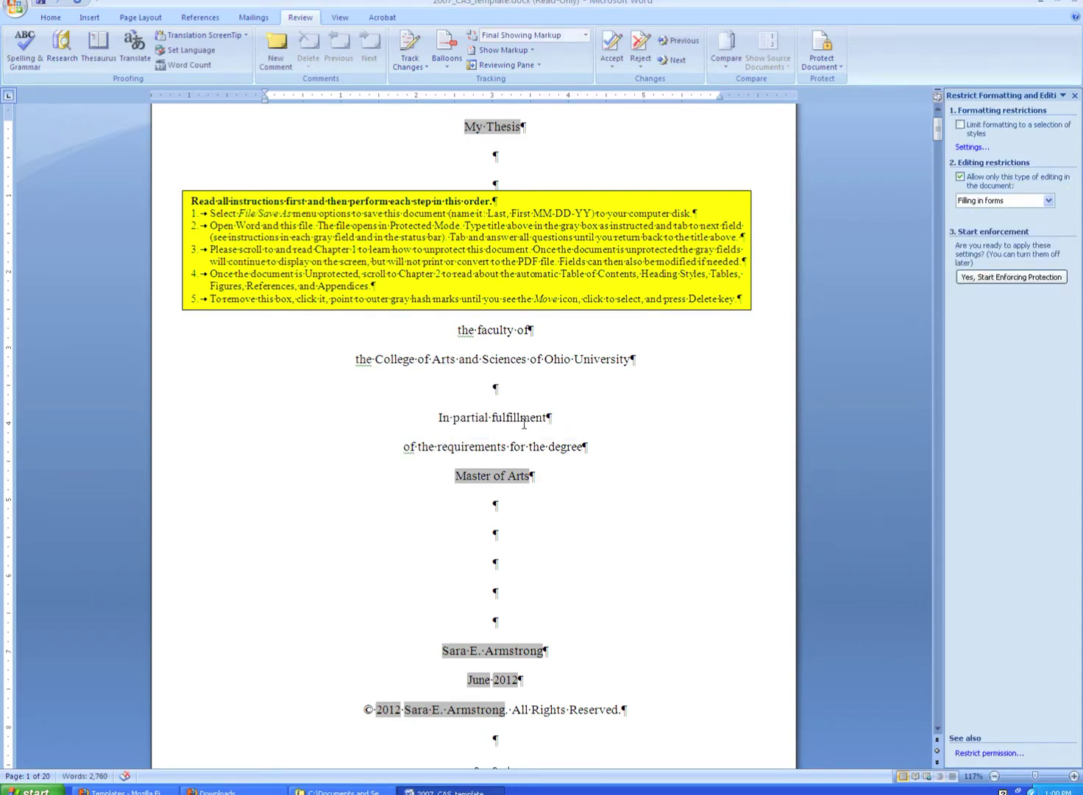
# Close the restriction pane and delete the yellow instruction box from the title page.
pyautogui.click(1075, 96)
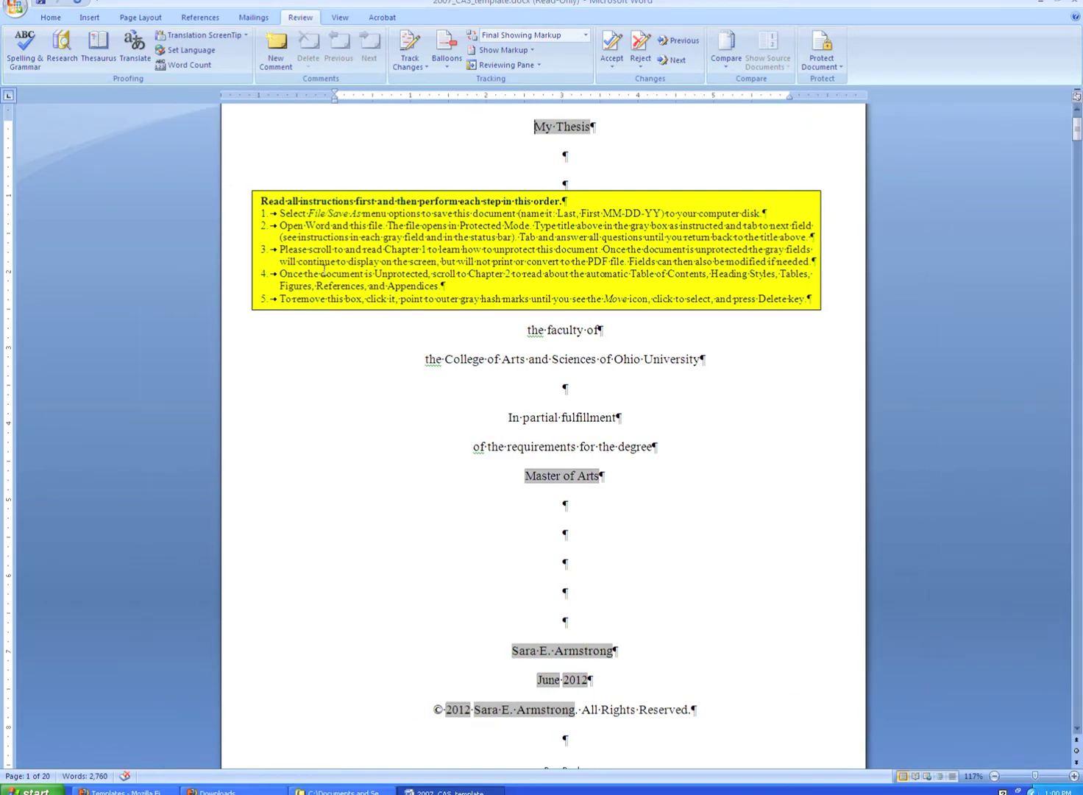
pyautogui.click(382, 249)
pyautogui.click(401, 193)
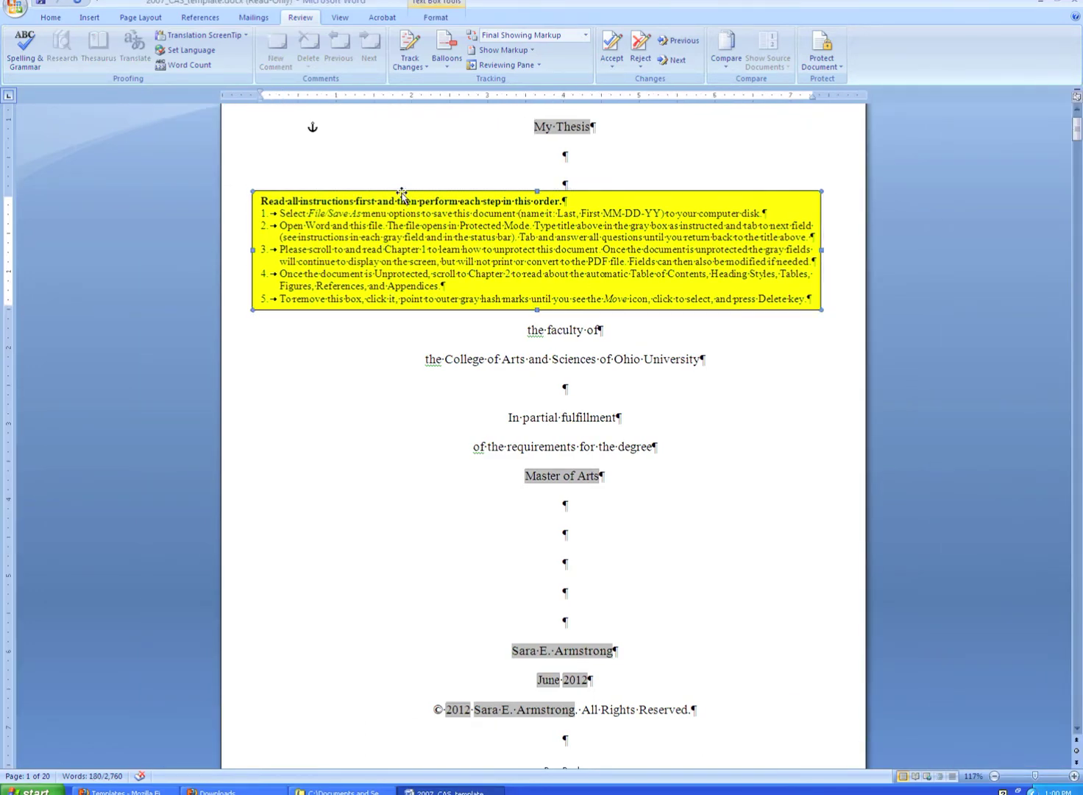
pyautogui.press('Delete')
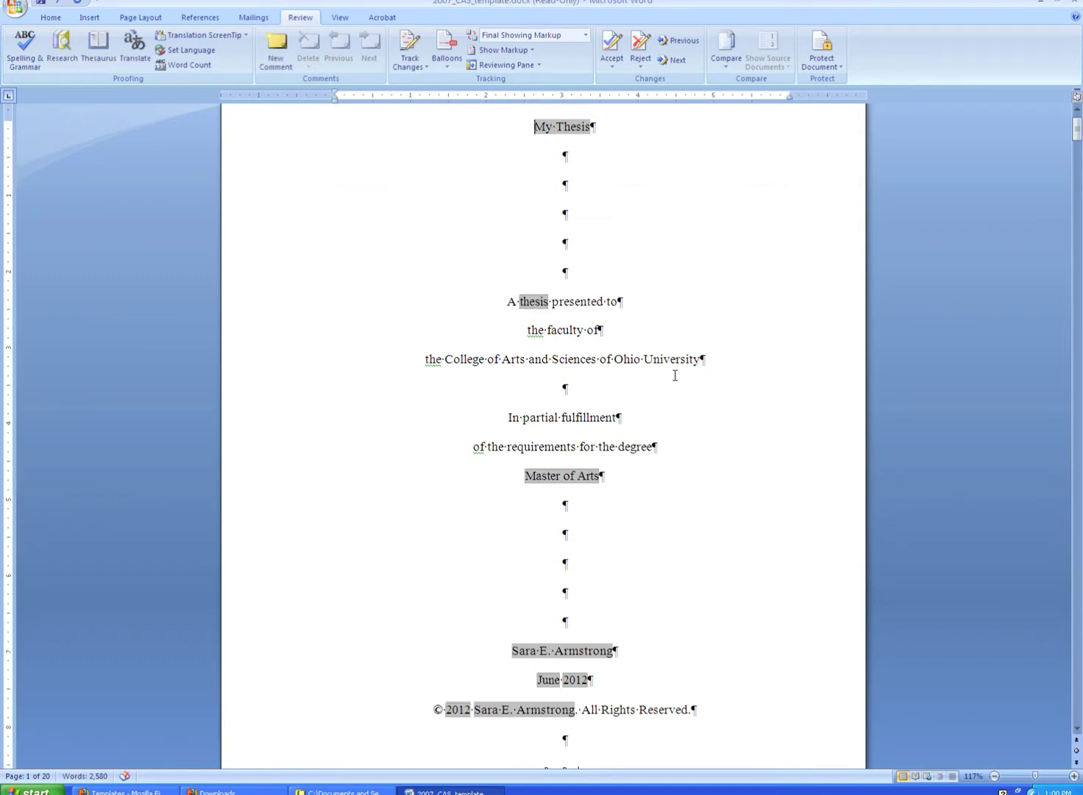
pyautogui.scroll(-5, 674, 375)
pyautogui.scroll(-14, 674, 375)
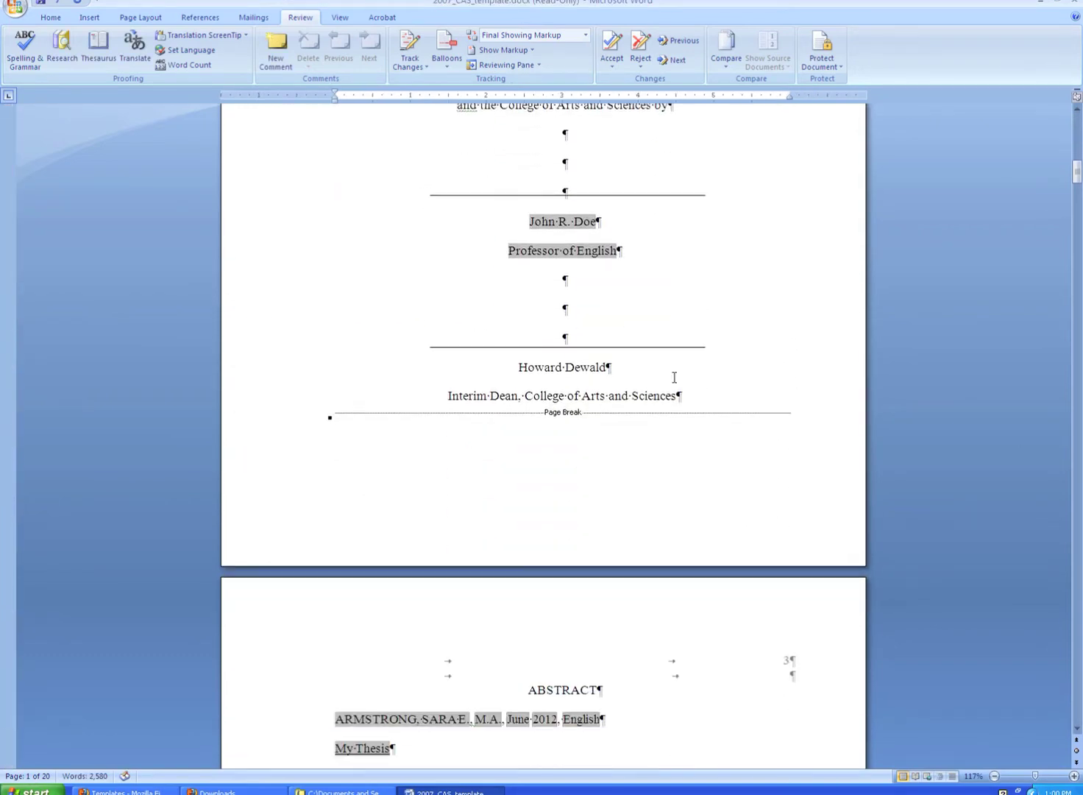
pyautogui.scroll(-1, 673, 377)
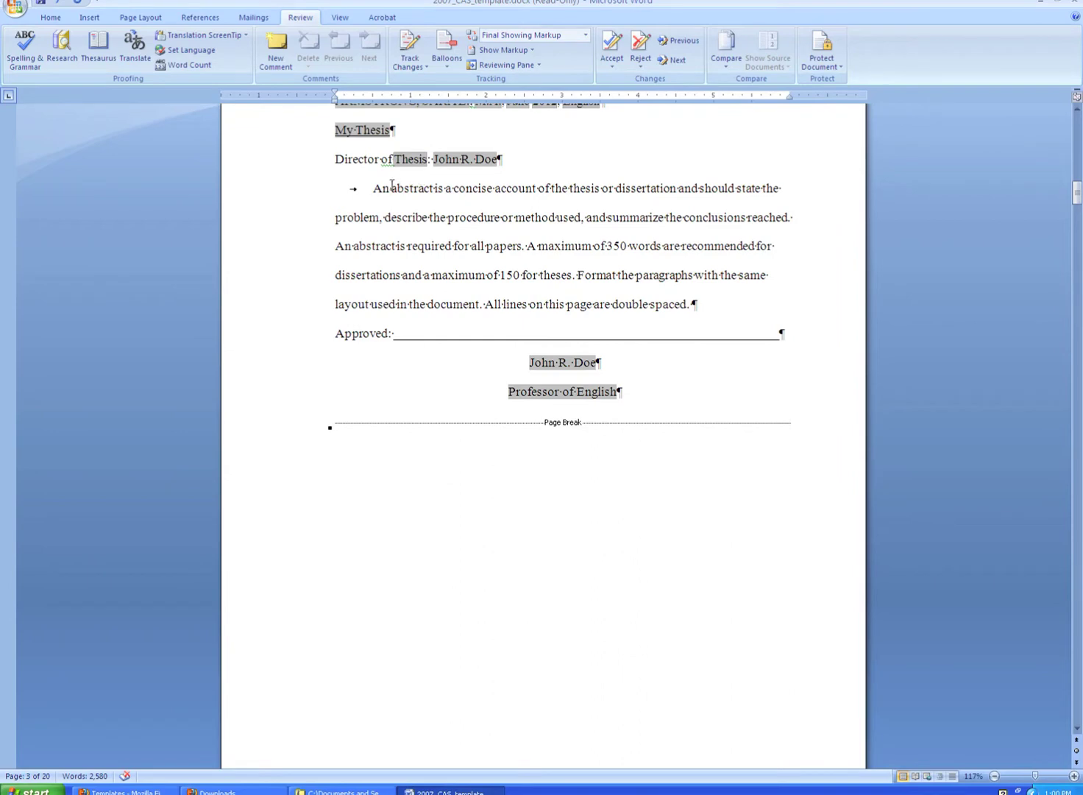
# Delete the 69-word sample instruction paragraph on the Abstract page and review the surrounding pages.
pyautogui.moveTo(377, 189); pyautogui.dragTo(692, 309)
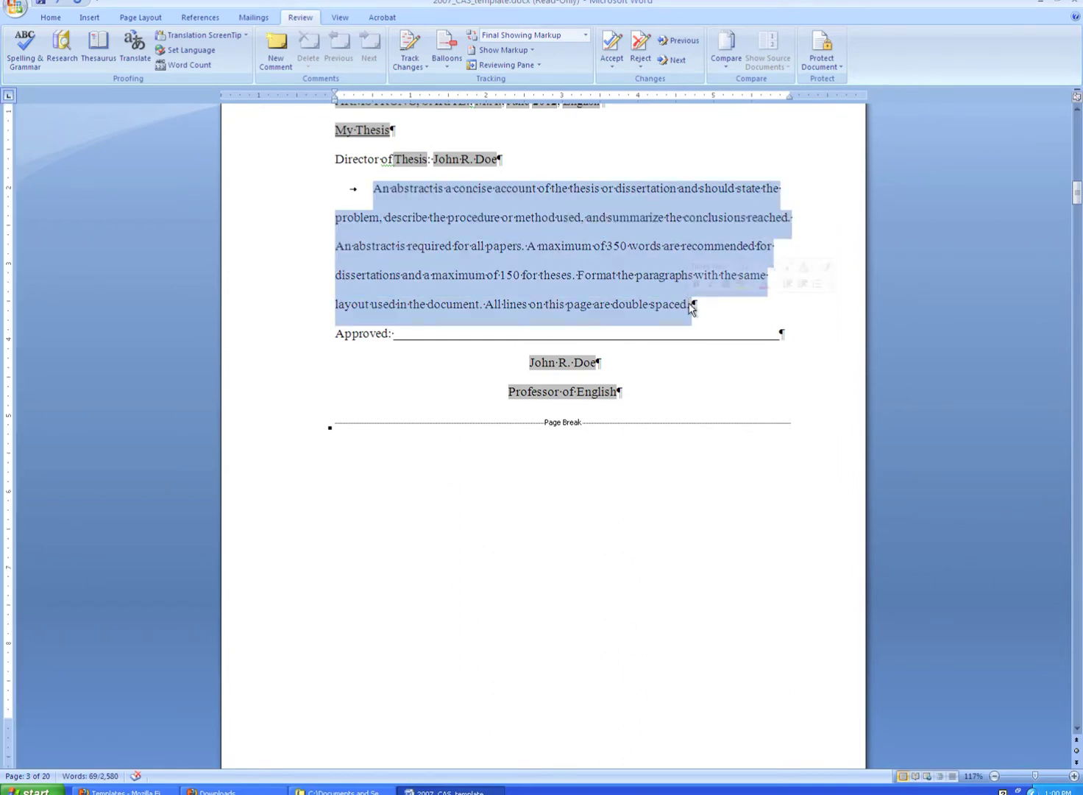
pyautogui.press('Delete')
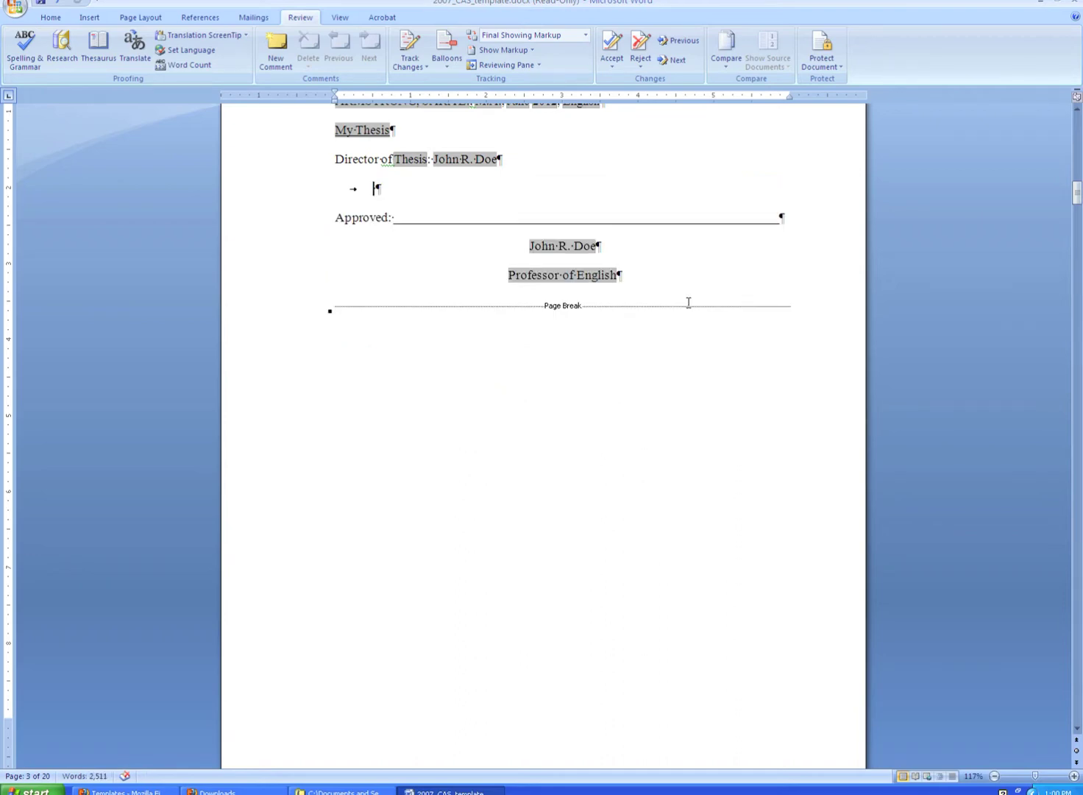
pyautogui.scroll(-7, 742, 386)
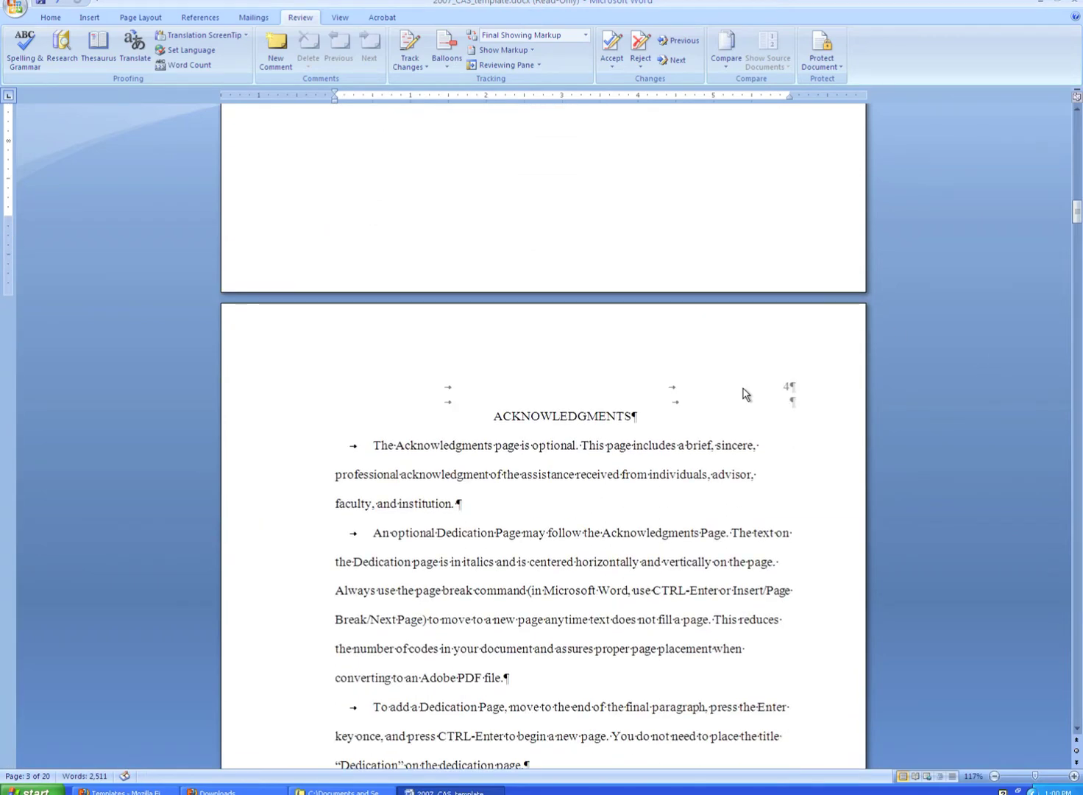
pyautogui.scroll(6, 742, 385)
pyautogui.scroll(6, 741, 384)
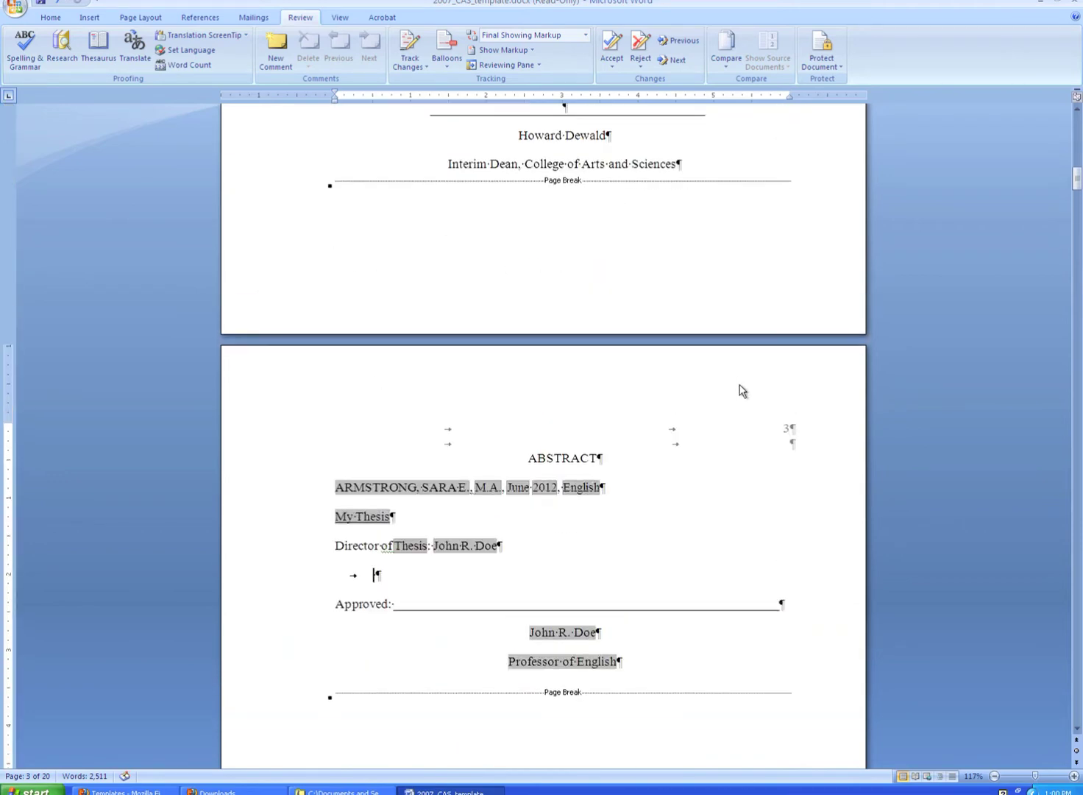
pyautogui.scroll(-6, 739, 389)
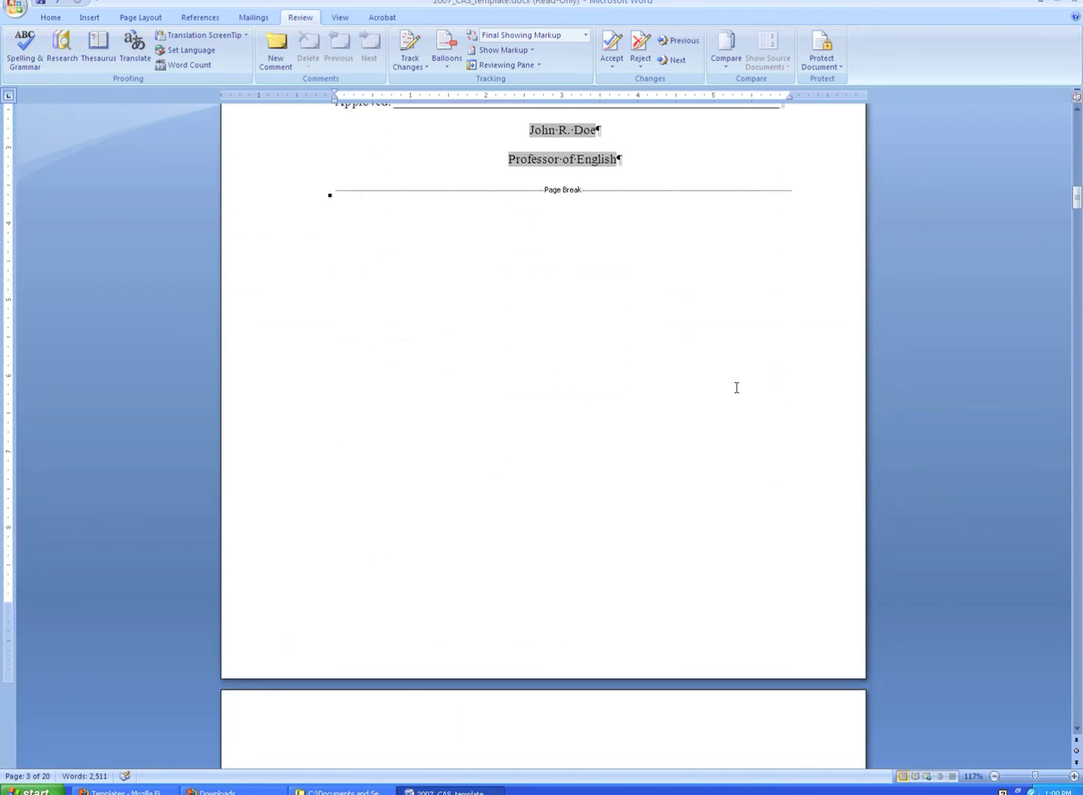
pyautogui.scroll(13, 736, 387)
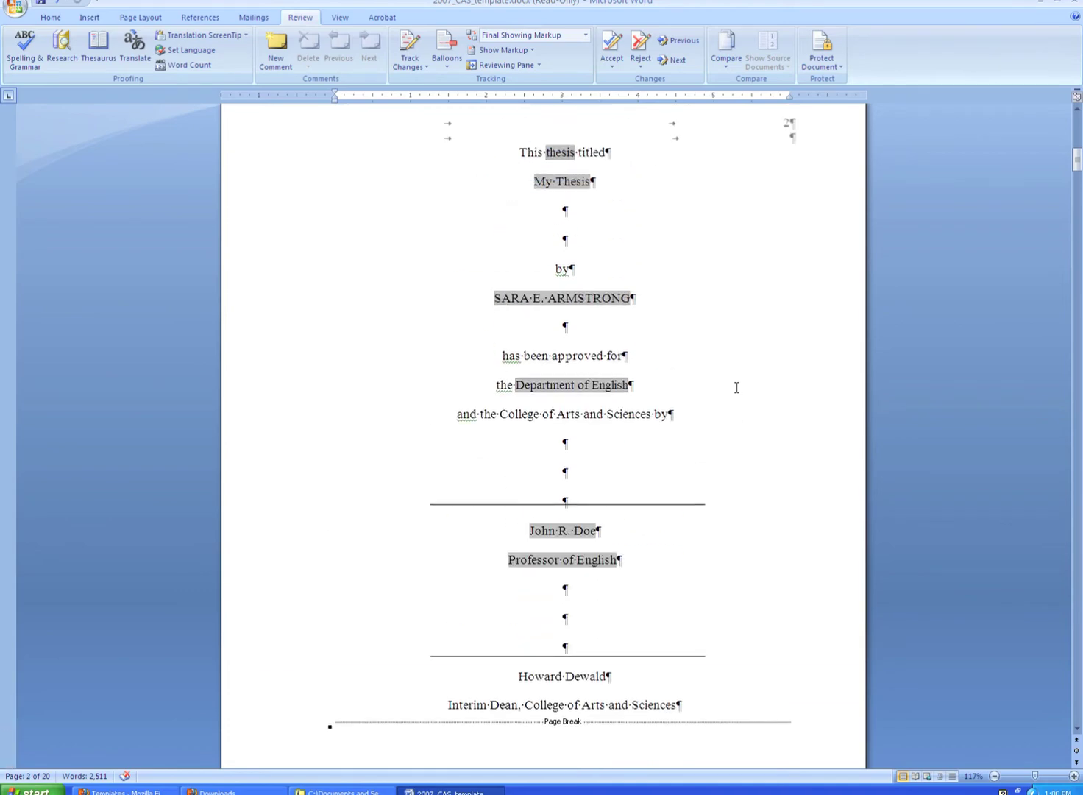
pyautogui.scroll(2, 736, 387)
pyautogui.scroll(8, 737, 387)
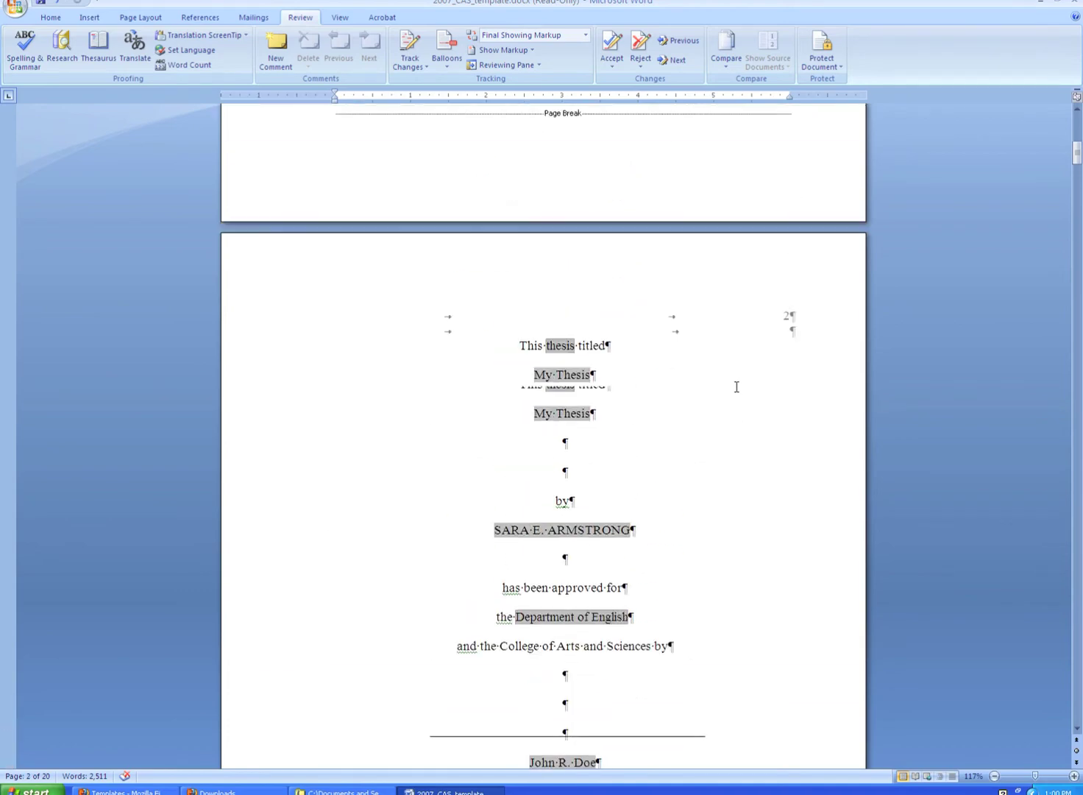
pyautogui.scroll(-3, 737, 386)
pyautogui.scroll(-20, 737, 387)
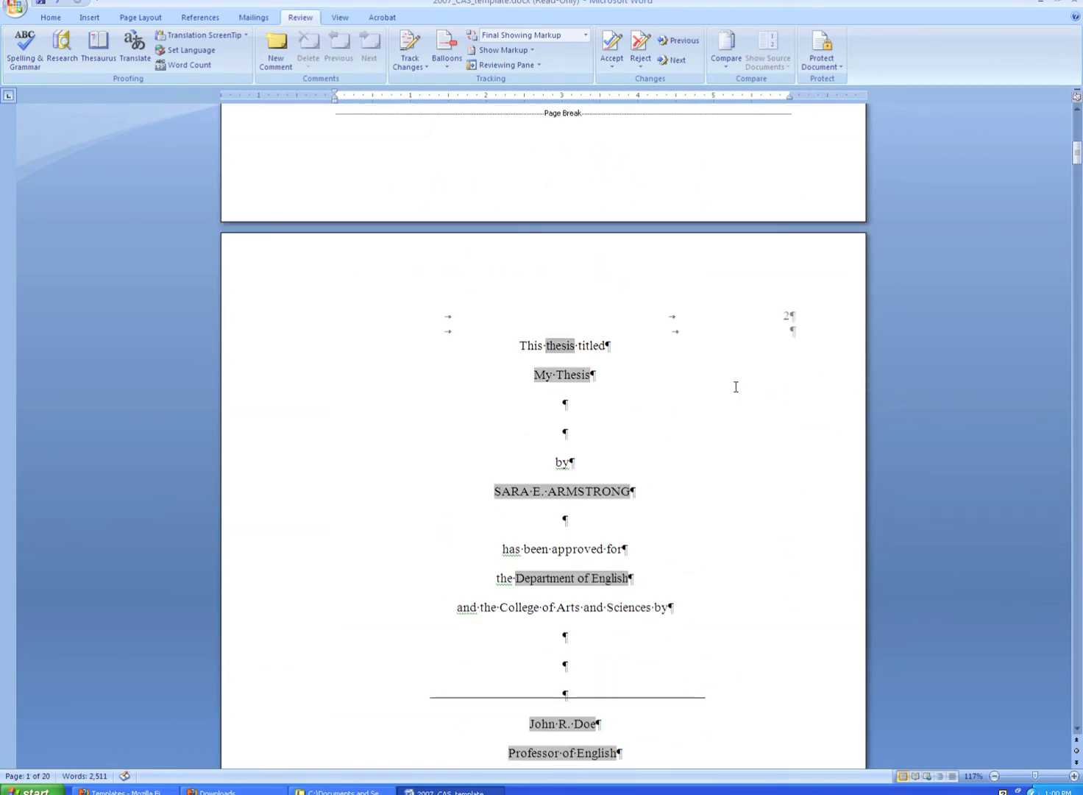